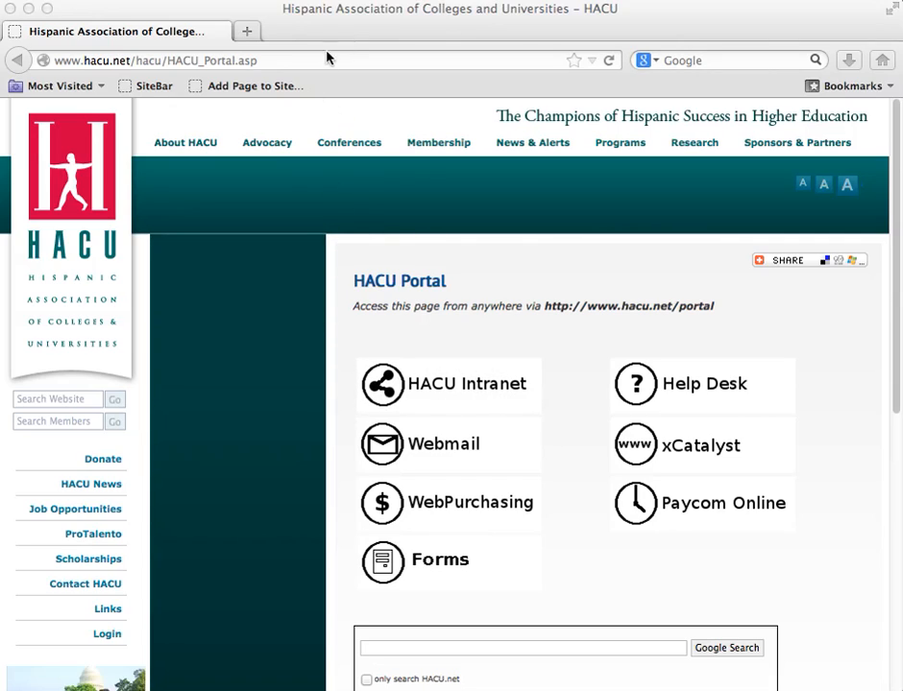
Step: Load the intranet site at intranet.hacu.net in the browser
{"action": "left_click", "coordinate": [364, 59]}
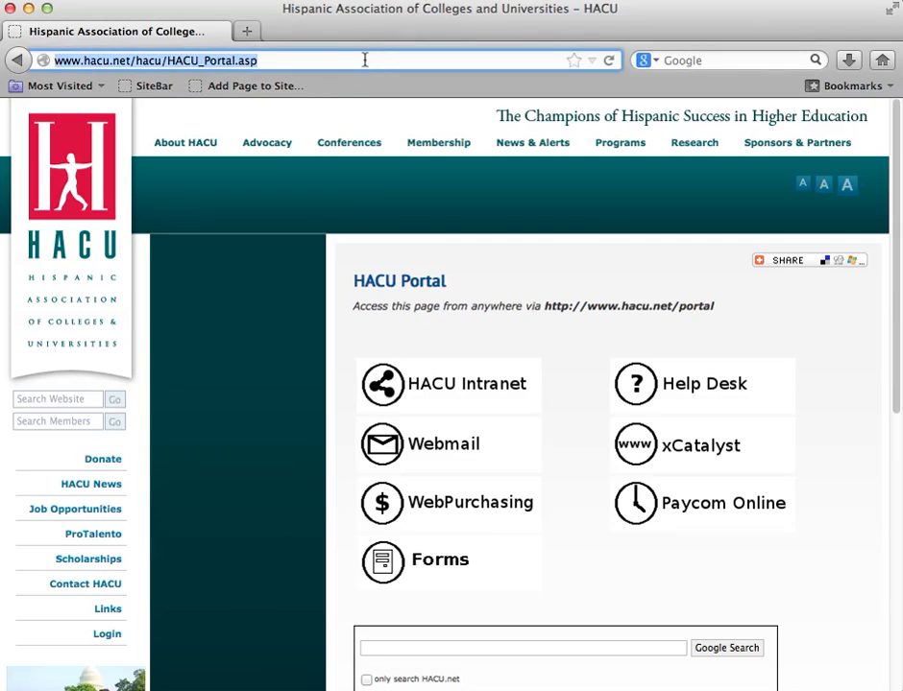
{"action": "type", "text": "intra"}
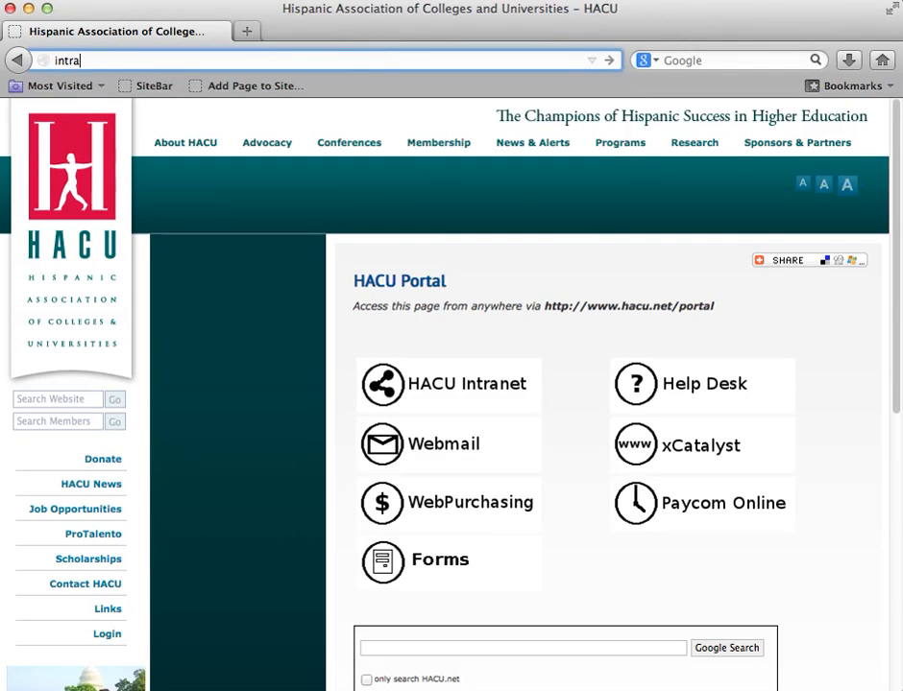
{"action": "type", "text": "net.hacu.net"}
{"action": "left_click", "coordinate": [258, 59]}
{"action": "key", "text": "Return"}
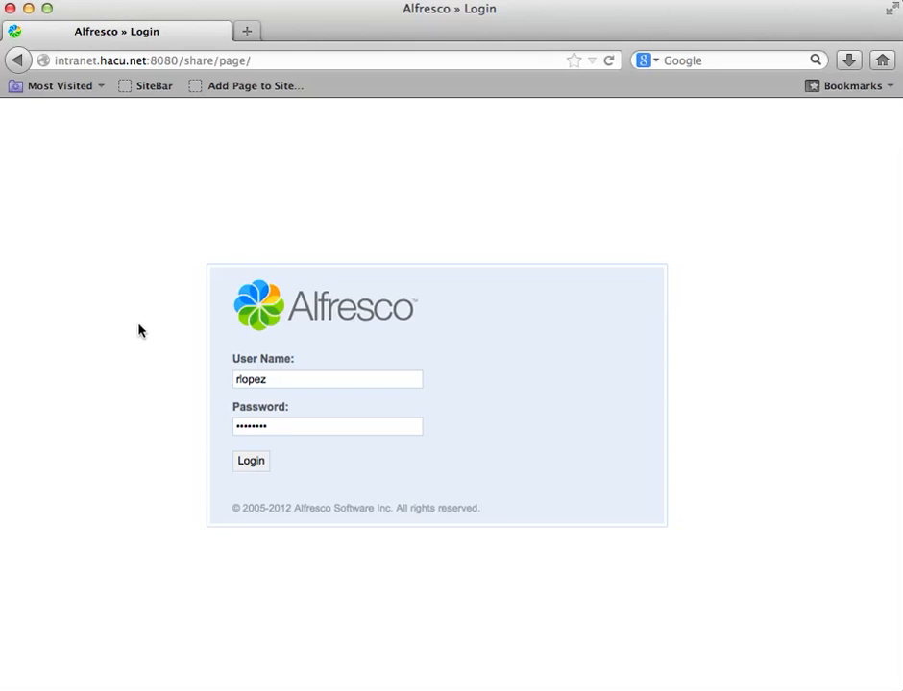
Step: Log in to the intranet with the account's user name and password
{"action": "type", "text": "r"}
{"action": "left_click", "coordinate": [312, 377]}
{"action": "left_click", "coordinate": [332, 425]}
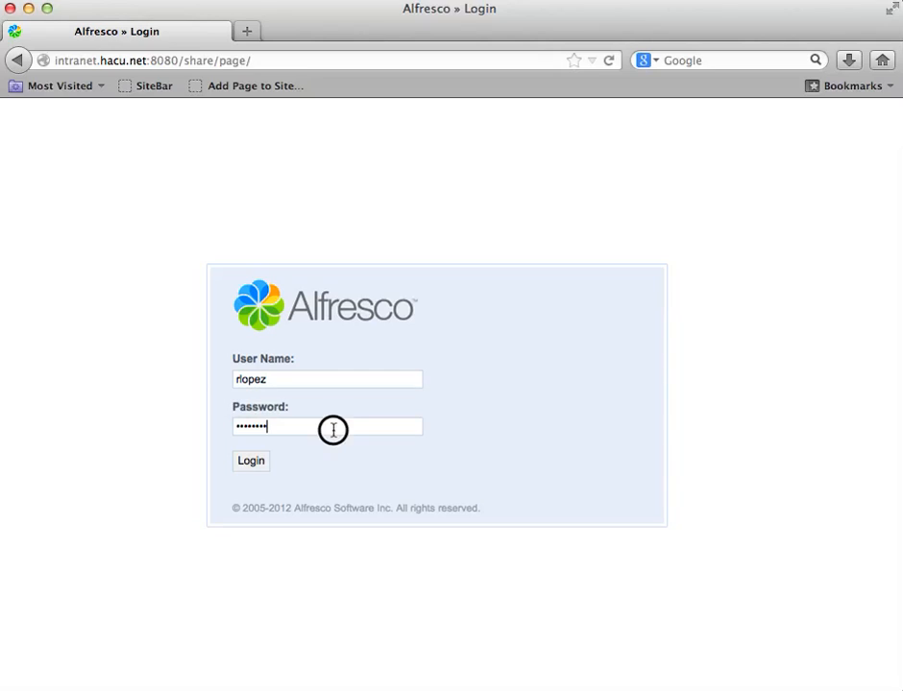
{"action": "left_click", "coordinate": [251, 465]}
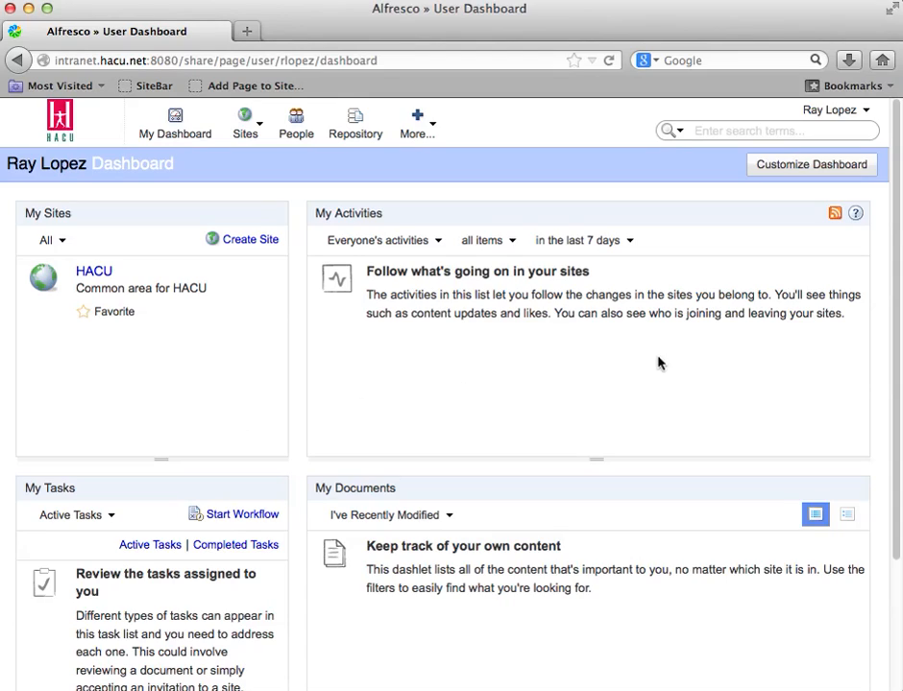
Step: Change the account password by entering the old password, the new password and its confirmation, and save the change
{"action": "left_click", "coordinate": [834, 112]}
{"action": "left_click", "coordinate": [718, 257]}
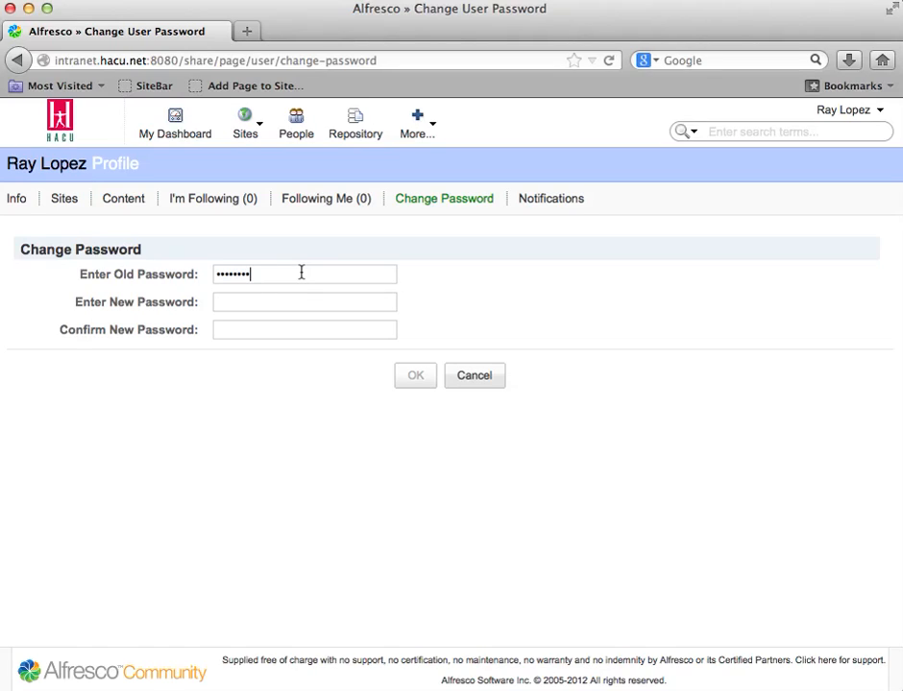
{"action": "left_click", "coordinate": [301, 304]}
{"action": "type", "text": "••••••••"}
{"action": "key", "text": "Tab"}
{"action": "type", "text": "••••••••"}
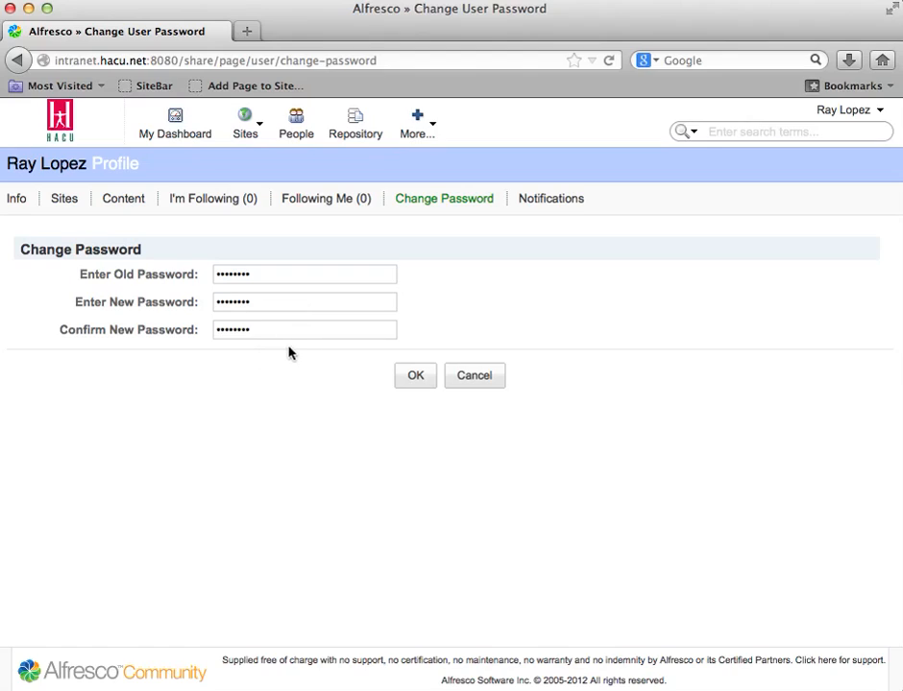
{"action": "left_click", "coordinate": [418, 376]}
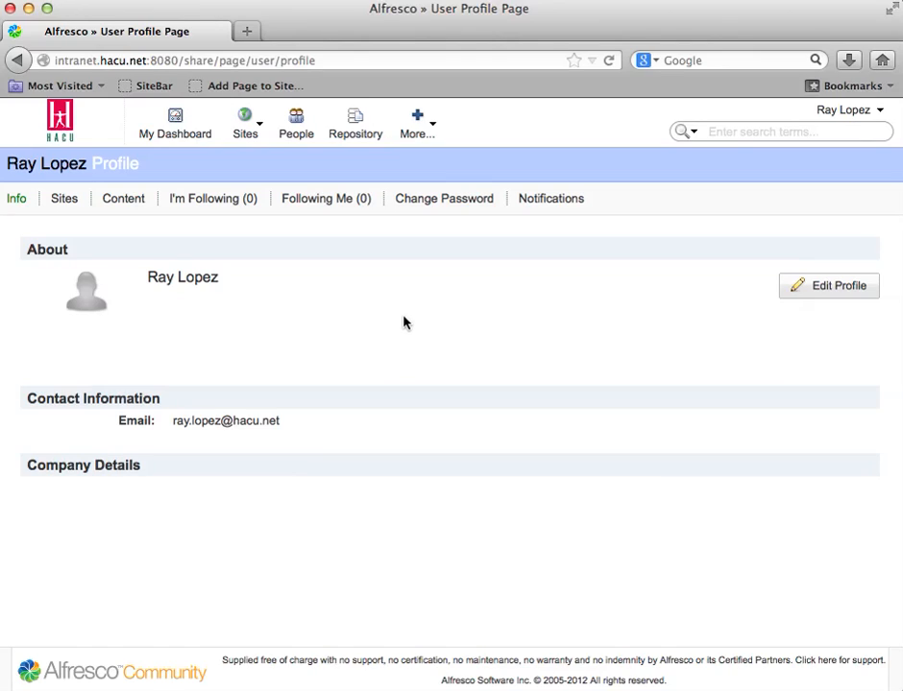
Step: Open the account's personal home folder inside User Homes in the repository
{"action": "left_click", "coordinate": [362, 134]}
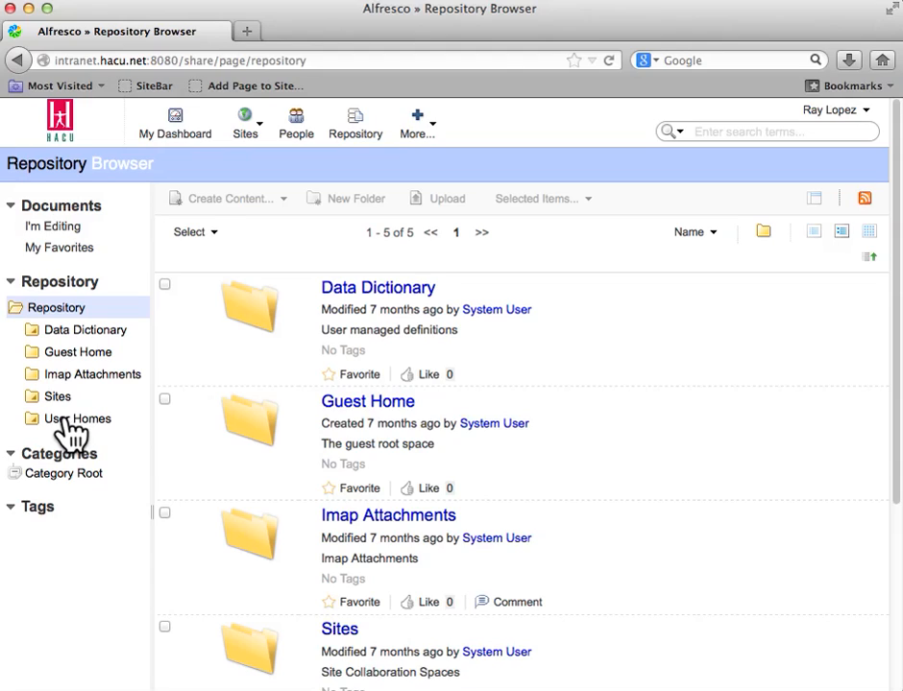
{"action": "left_click", "coordinate": [75, 421]}
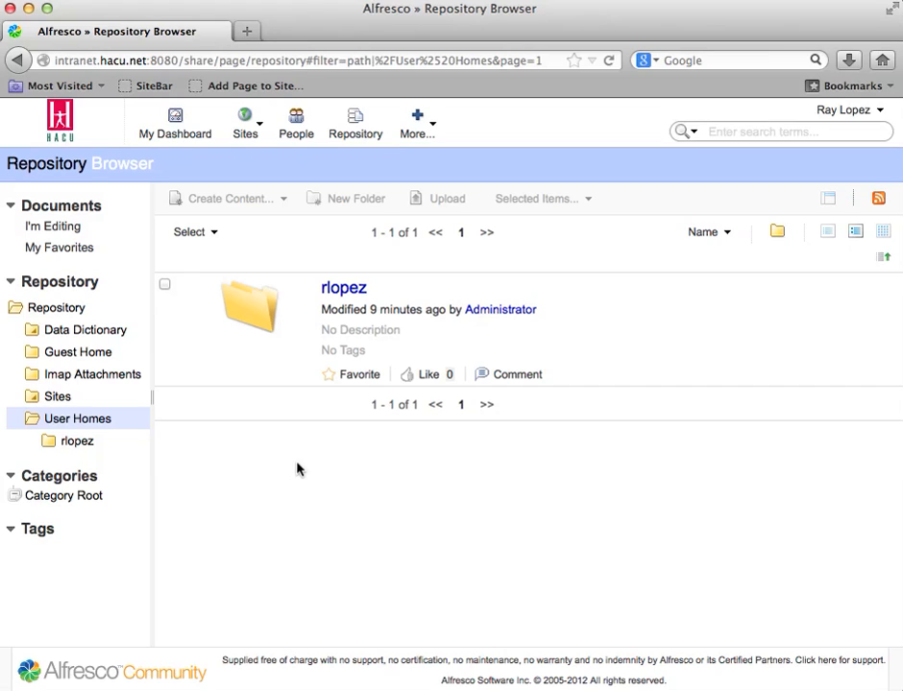
{"action": "left_click", "coordinate": [342, 291]}
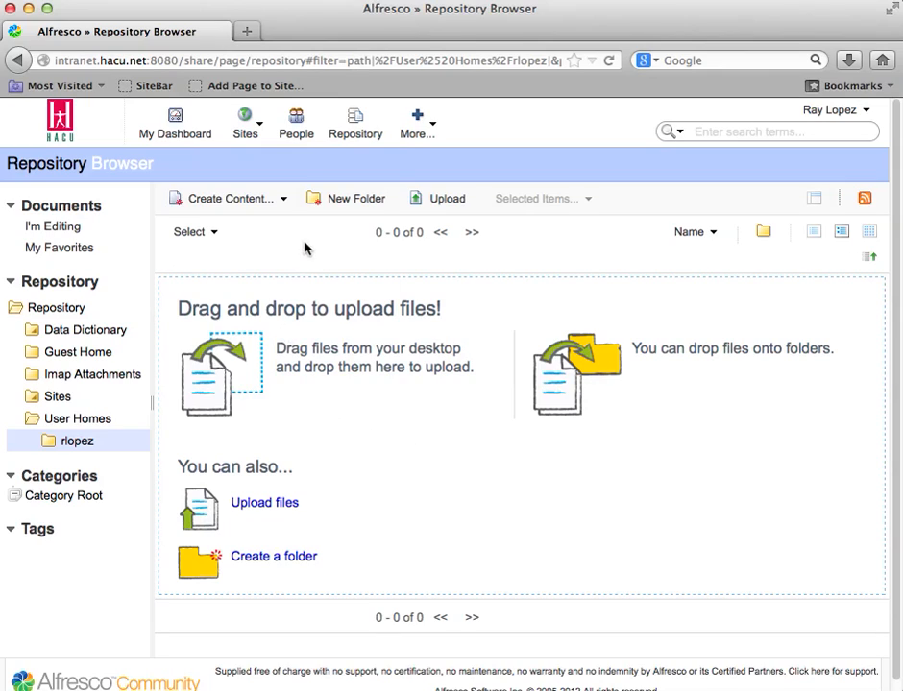
Step: Create a new folder named "Folder 1" in the personal home folder
{"action": "left_click", "coordinate": [361, 212]}
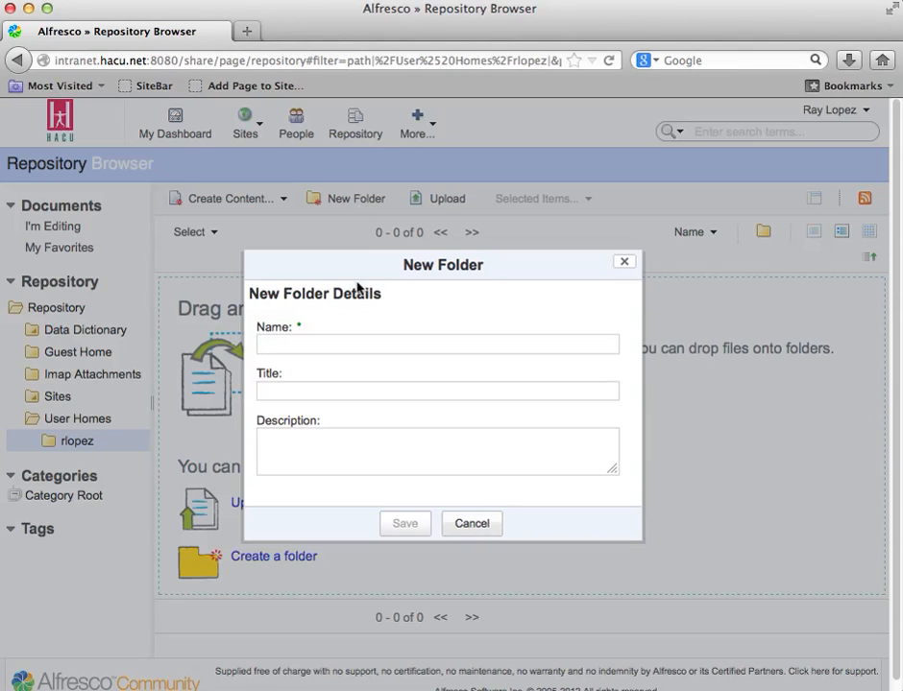
{"action": "type", "text": "Folder "}
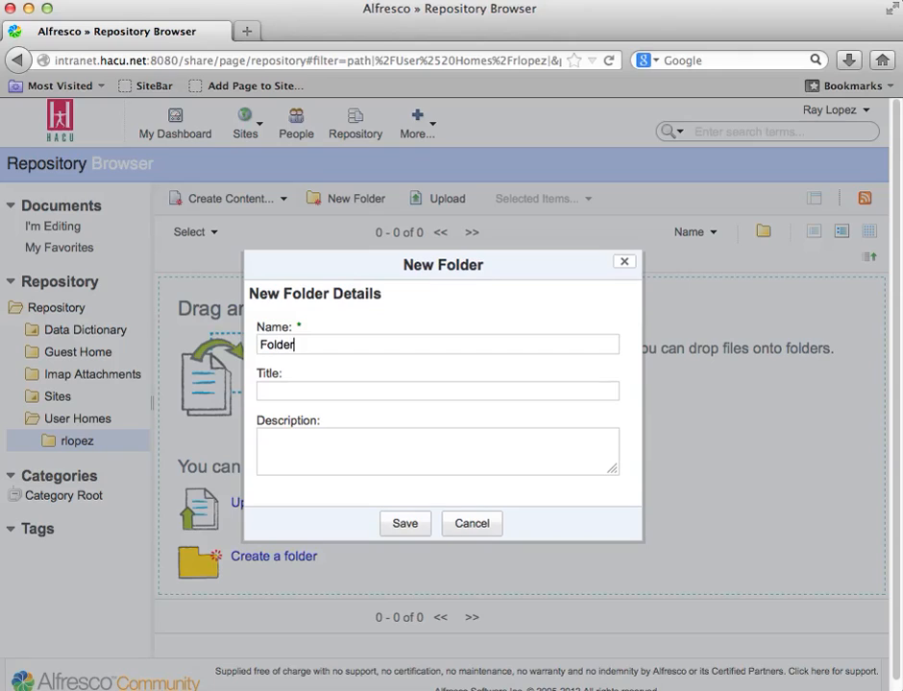
{"action": "type", "text": "1"}
{"action": "left_click", "coordinate": [400, 523]}
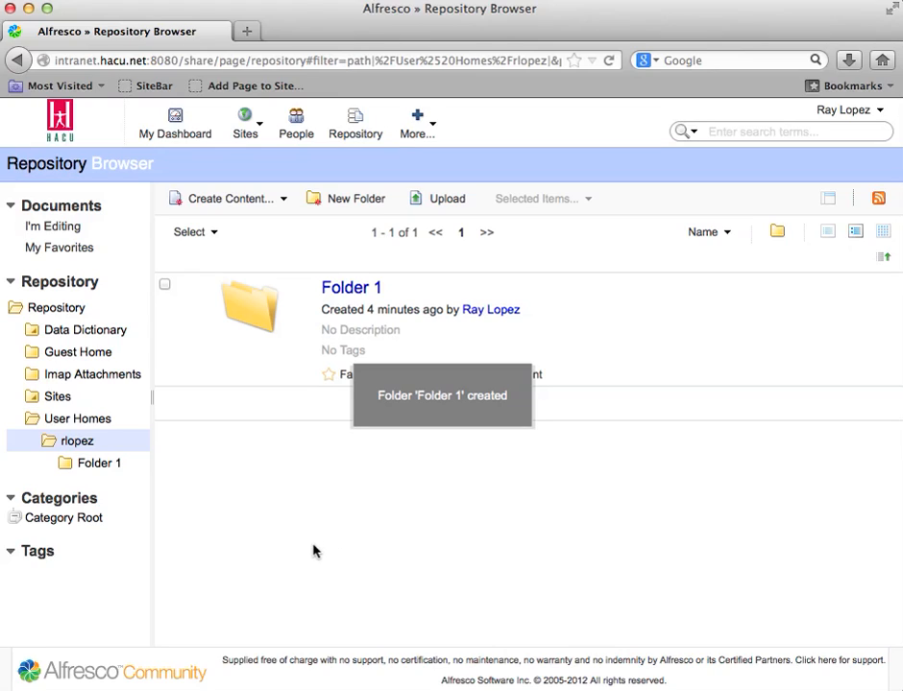
Step: Create a second folder named "Folder 2" in the personal home folder
{"action": "left_click", "coordinate": [346, 199]}
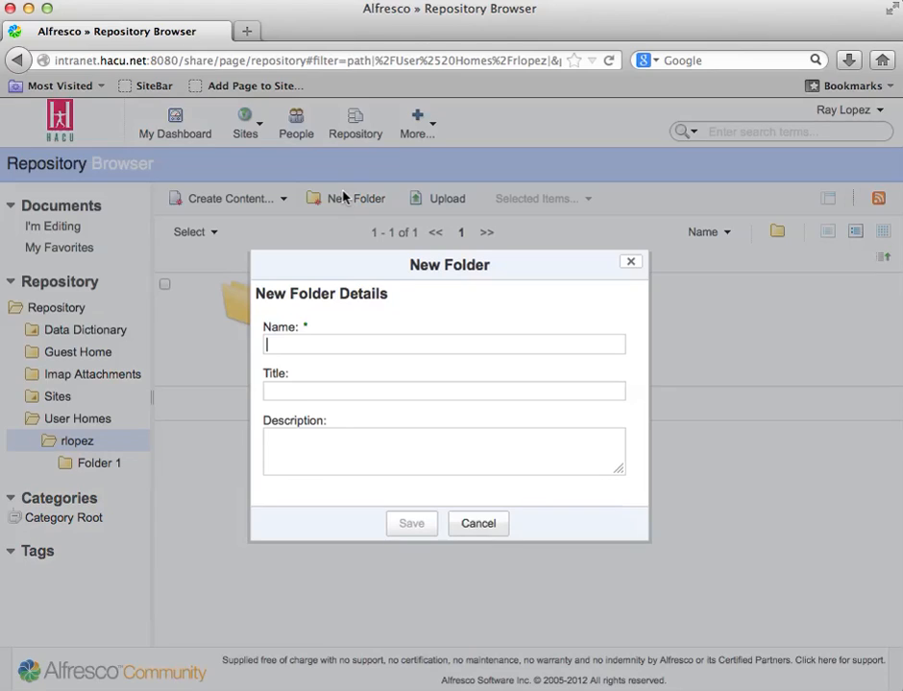
{"action": "type", "text": "Folder 2"}
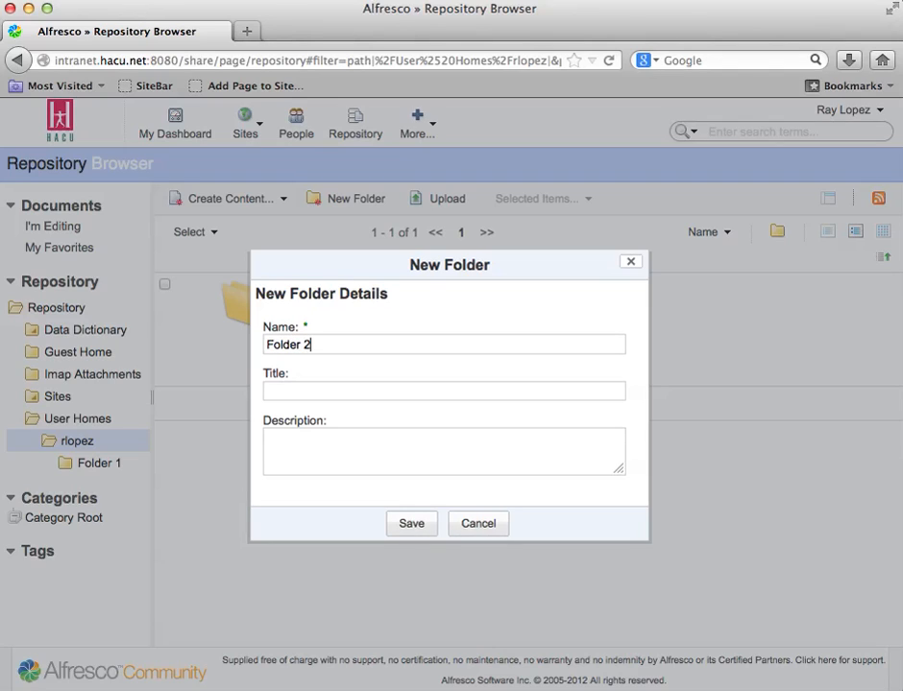
{"action": "left_click", "coordinate": [411, 524]}
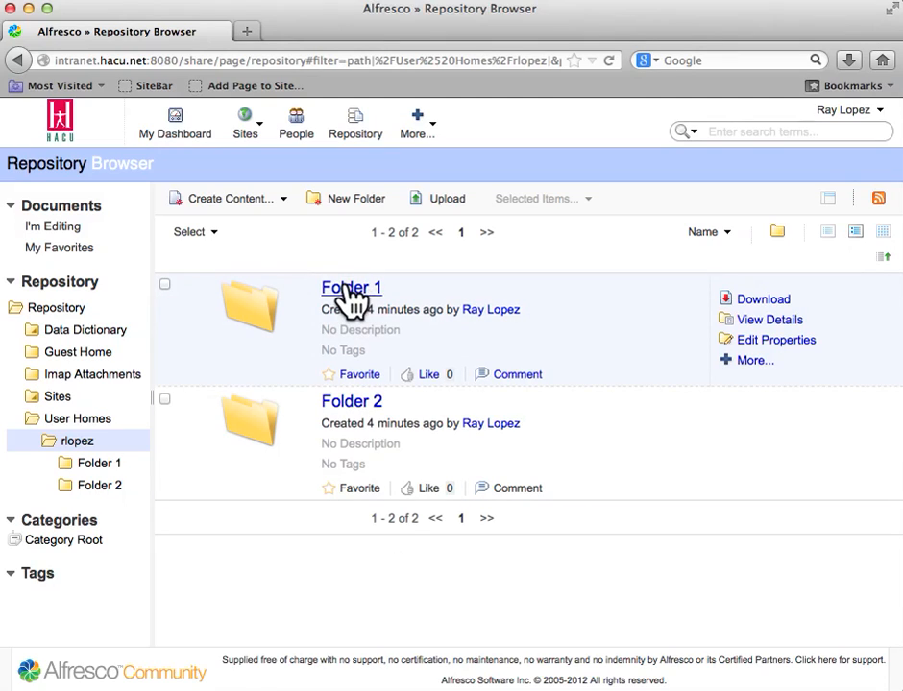
Step: Open Folder 1 and upload NCAA_Inclusion.jpeg from the desktop into it
{"action": "left_click", "coordinate": [351, 292]}
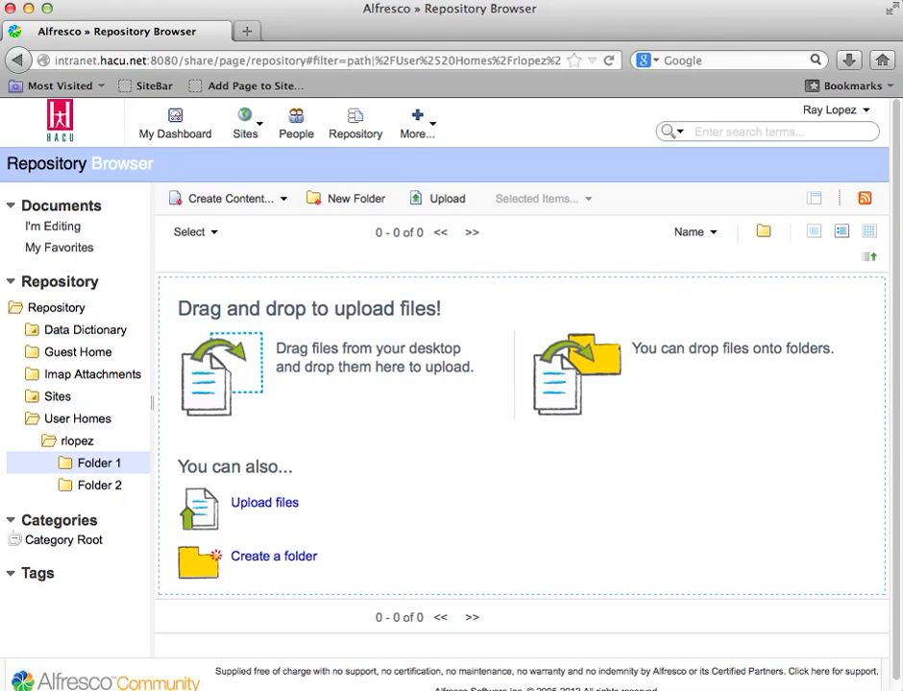
{"action": "left_click_drag", "start_coordinate": [902, 641], "coordinate": [727, 475]}
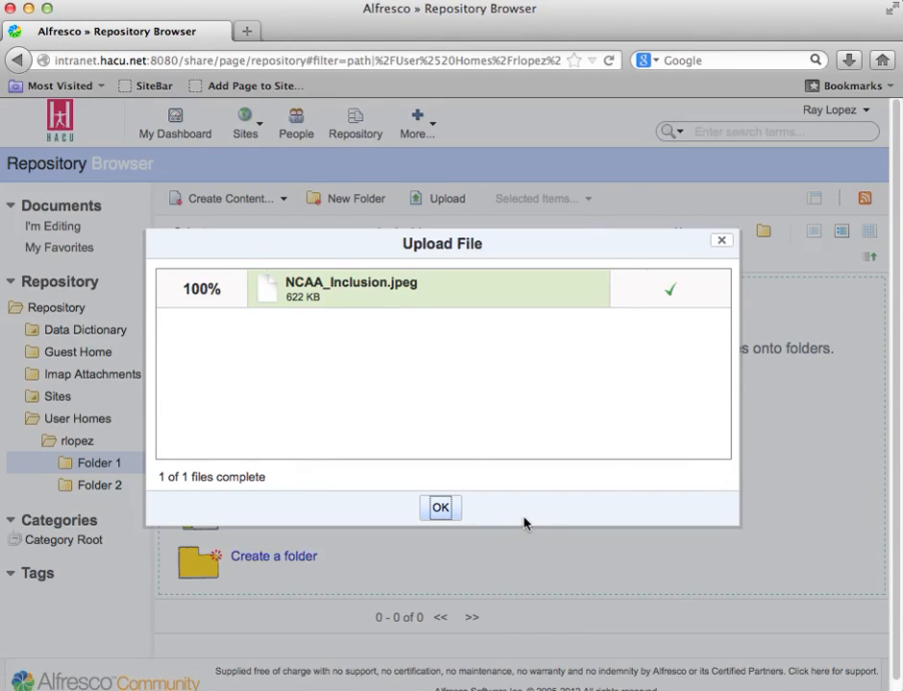
{"action": "left_click", "coordinate": [442, 509]}
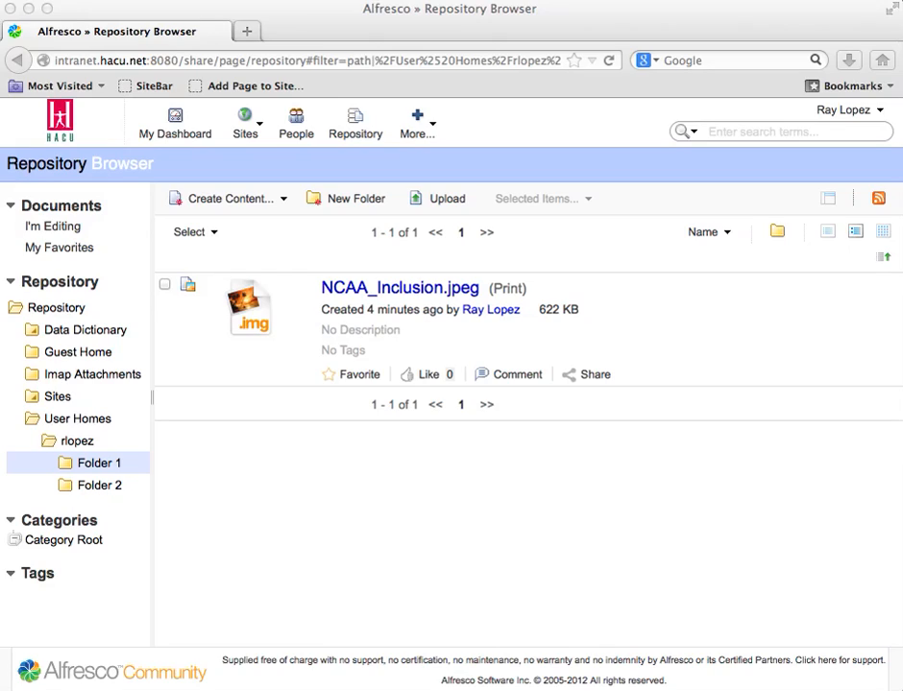
Step: Upload OIT SOW .docx, p_r2.pdf, p557.pdf and paypal.pdf together into Folder 1 and look through the file list
{"action": "left_click_drag", "start_coordinate": [901, 673], "coordinate": [764, 374]}
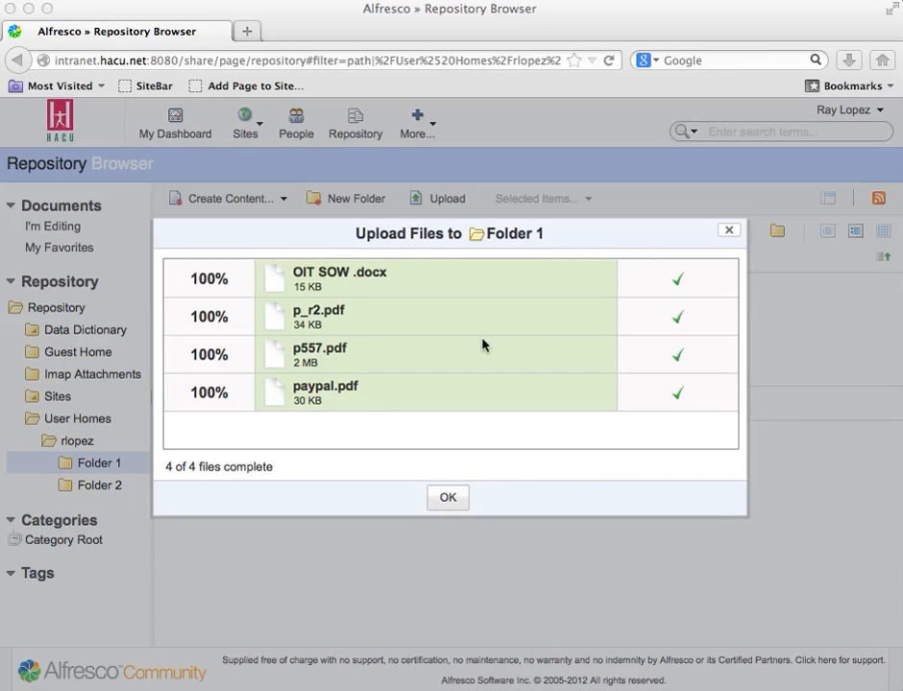
{"action": "left_click", "coordinate": [448, 498]}
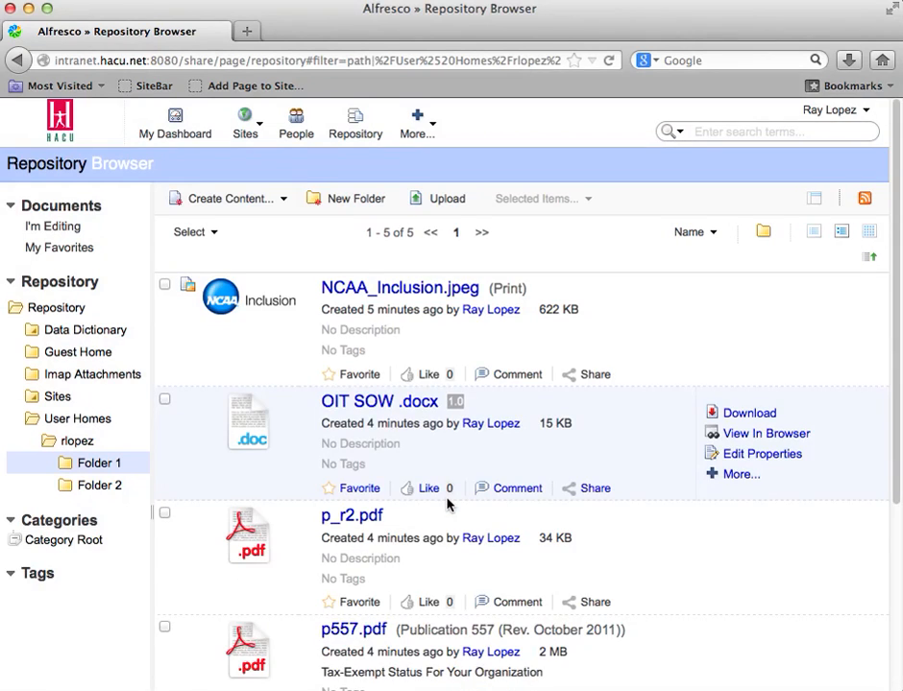
{"action": "scroll", "coordinate": [534, 530], "scroll_direction": "down", "scroll_amount": 5}
{"action": "scroll", "coordinate": [531, 531], "scroll_direction": "down", "scroll_amount": 4}
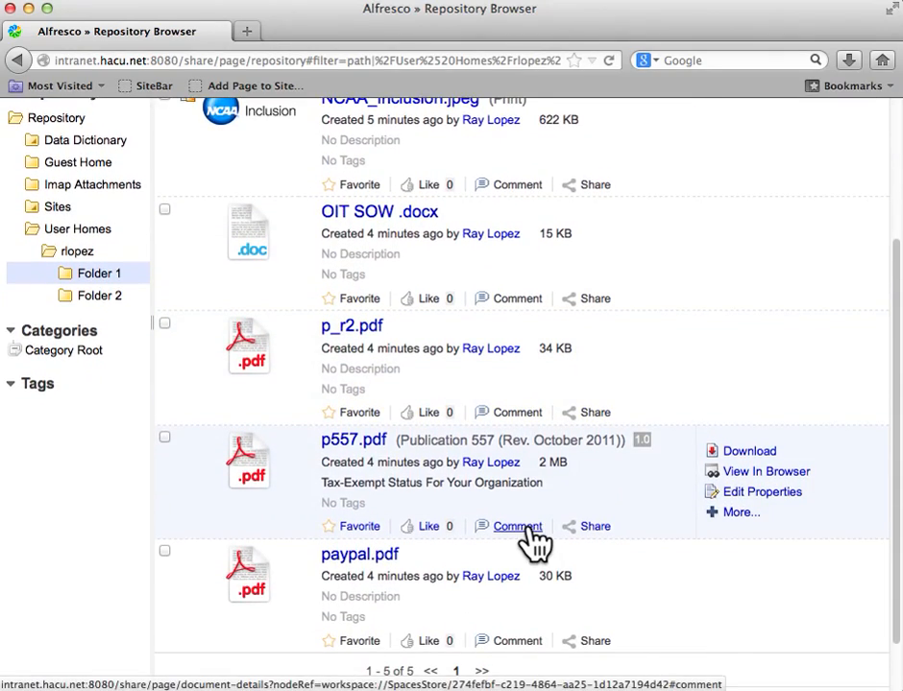
{"action": "scroll", "coordinate": [534, 532], "scroll_direction": "up", "scroll_amount": 9}
{"action": "scroll", "coordinate": [535, 532], "scroll_direction": "down", "scroll_amount": 4}
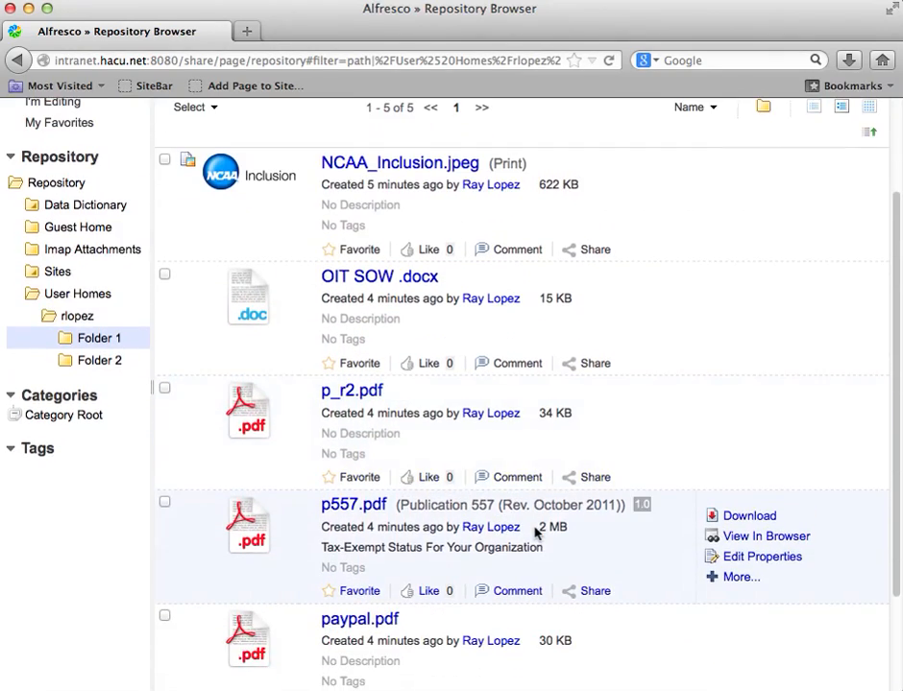
{"action": "scroll", "coordinate": [535, 530], "scroll_direction": "down", "scroll_amount": 2}
{"action": "scroll", "coordinate": [534, 532], "scroll_direction": "up", "scroll_amount": 6}
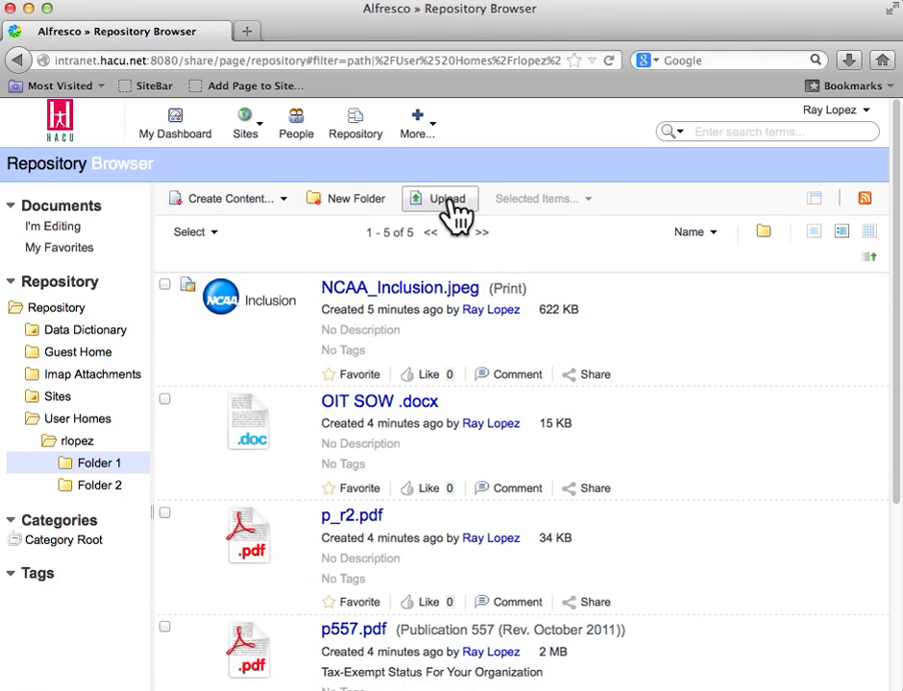
Step: Start another file upload to Folder 1 and browse to the computer's Documents folder
{"action": "left_click", "coordinate": [448, 205]}
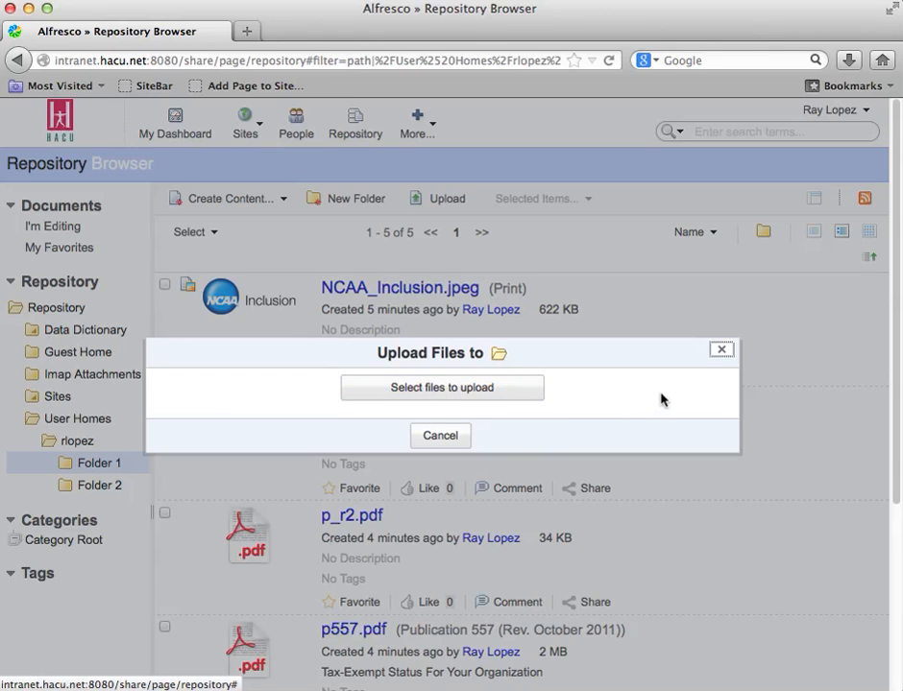
{"action": "left_click", "coordinate": [489, 393]}
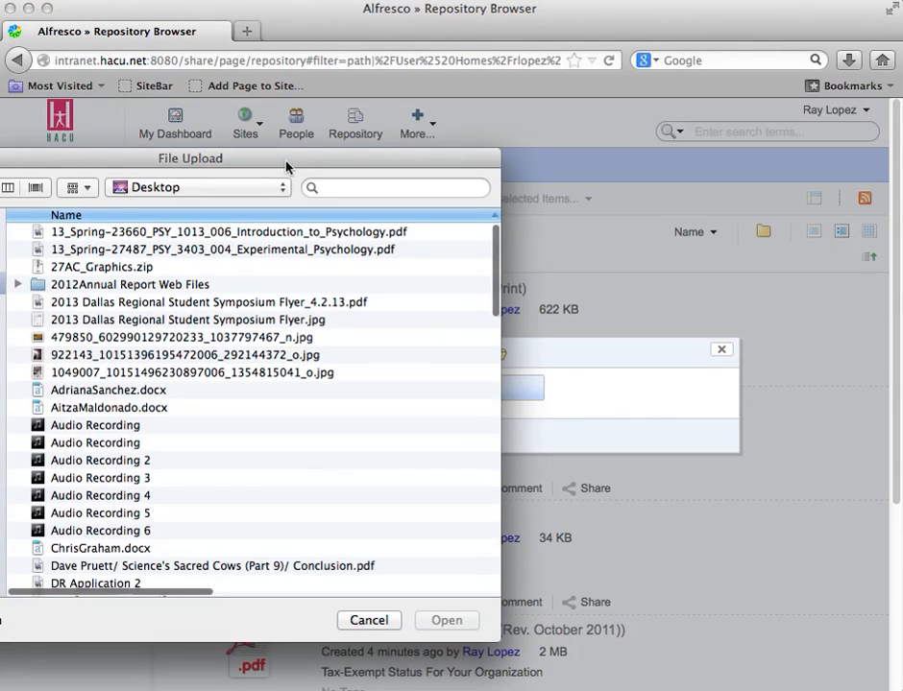
{"action": "left_click_drag", "start_coordinate": [286, 167], "coordinate": [529, 94]}
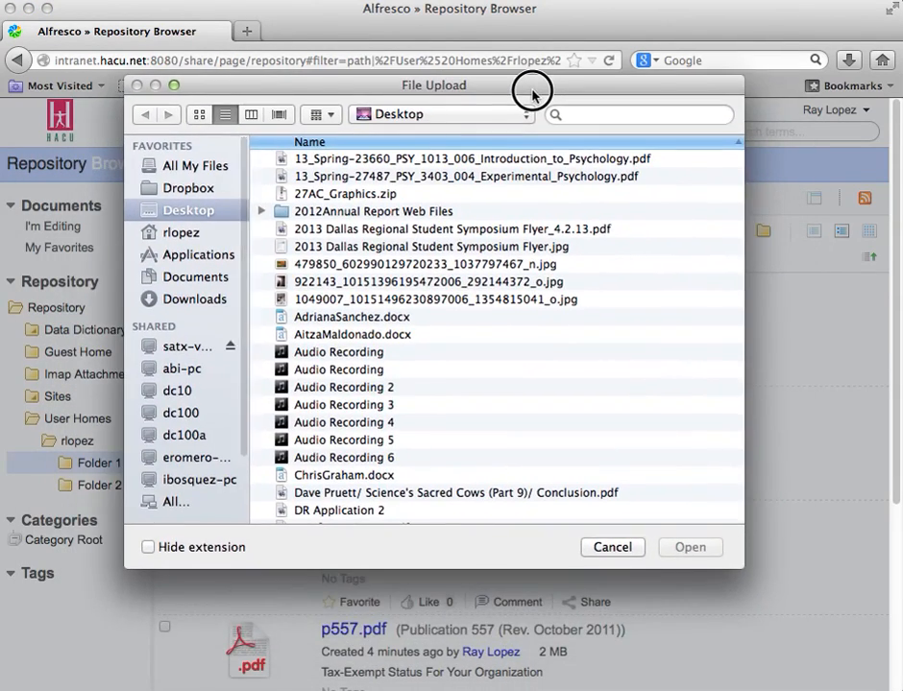
{"action": "scroll", "coordinate": [307, 368], "scroll_direction": "down", "scroll_amount": 1}
{"action": "left_click", "coordinate": [215, 280]}
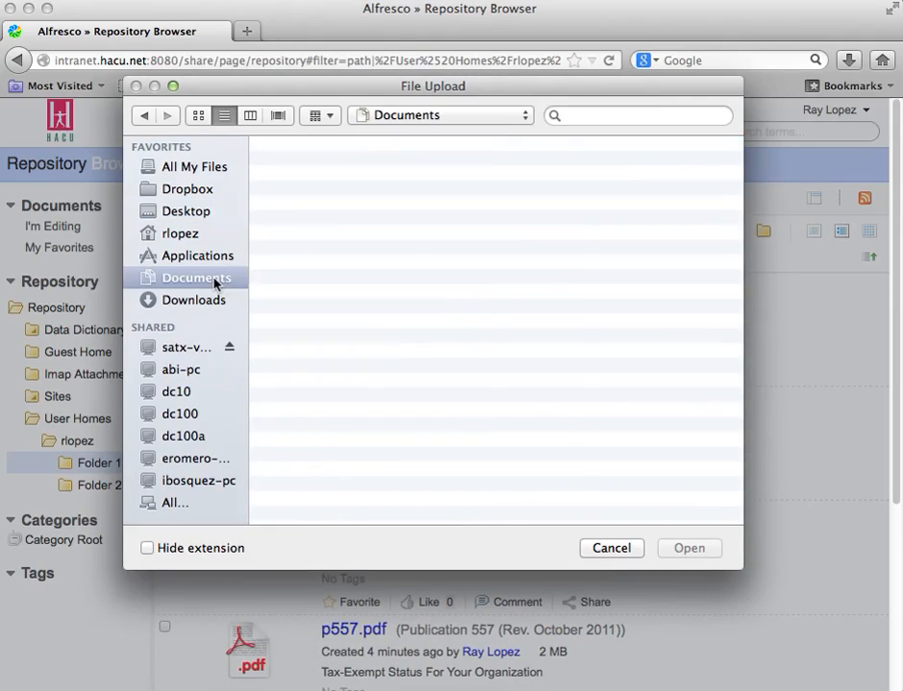
Step: Select Workbook1, the XD - Planning Guide PDF and Xphireview.pdf together in Documents and upload them to Folder 1
{"action": "scroll", "coordinate": [447, 402], "scroll_direction": "down", "scroll_amount": 10}
{"action": "scroll", "coordinate": [451, 402], "scroll_direction": "down", "scroll_amount": 20}
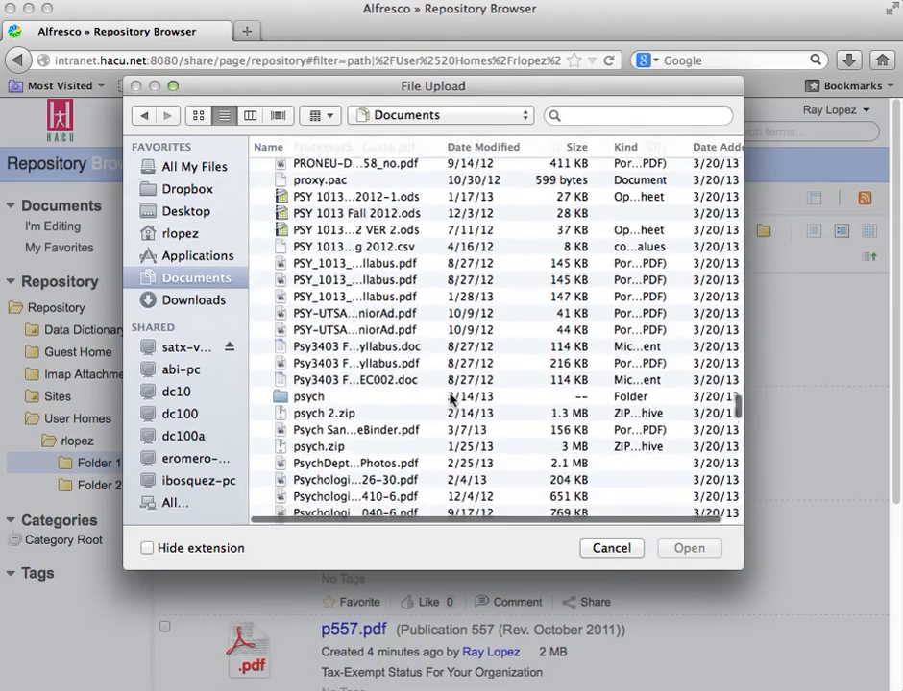
{"action": "scroll", "coordinate": [446, 396], "scroll_direction": "down", "scroll_amount": 1}
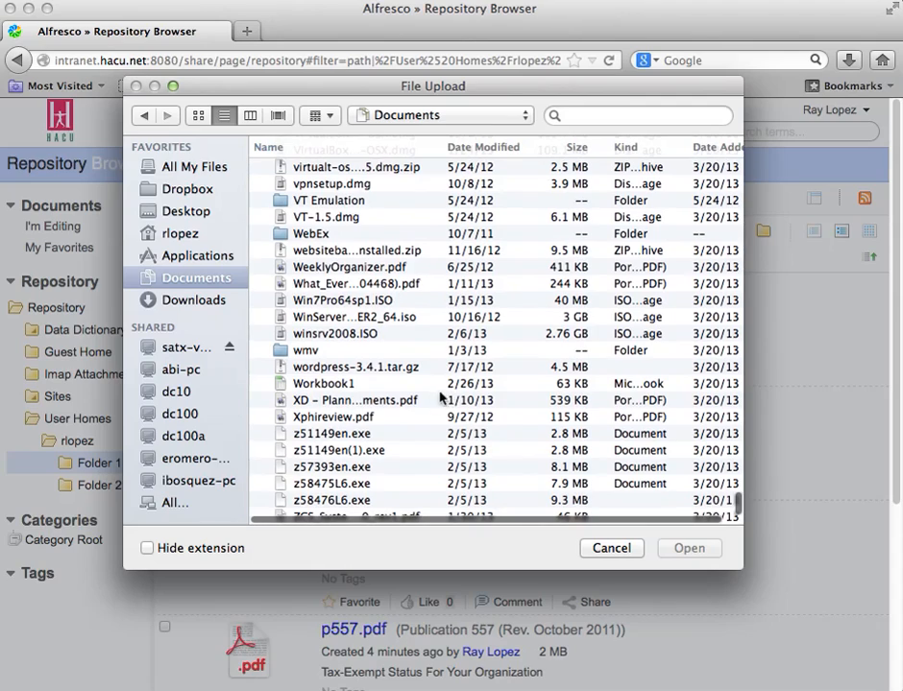
{"action": "left_click", "coordinate": [344, 383]}
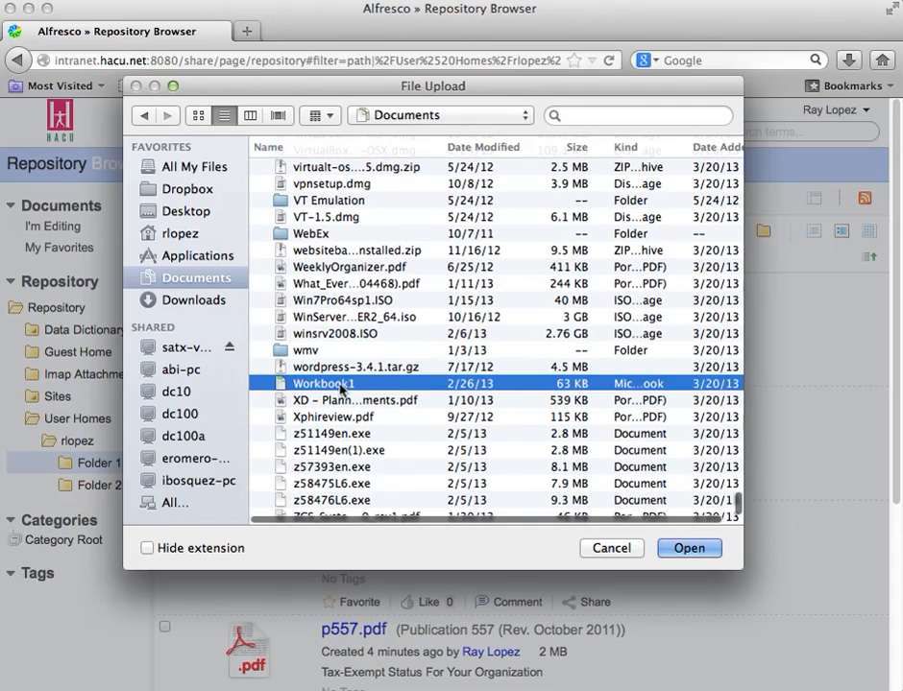
{"action": "left_click", "coordinate": [685, 555]}
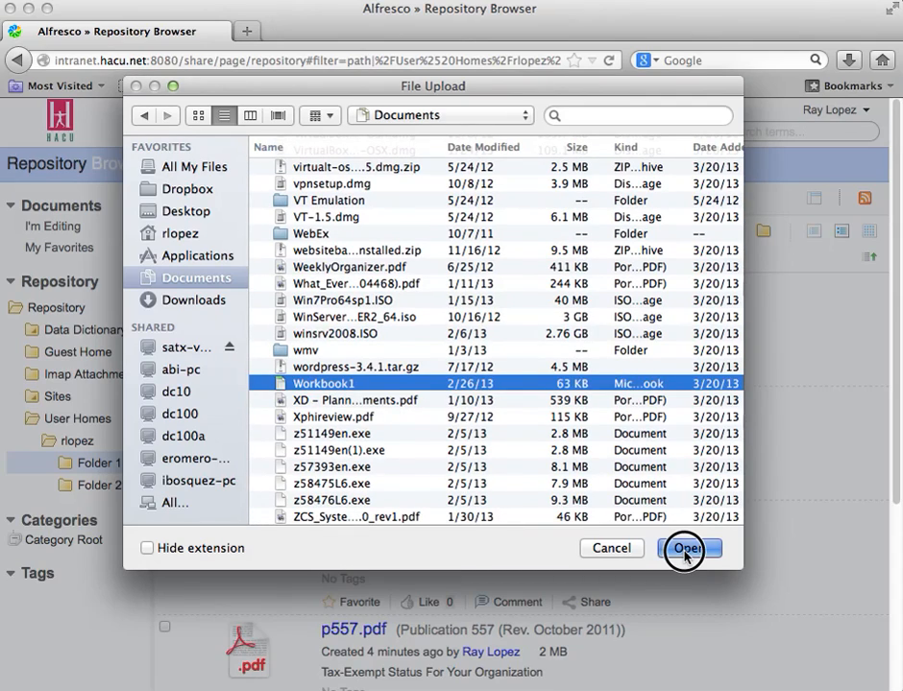
{"action": "left_click", "coordinate": [348, 408], "text": "shift"}
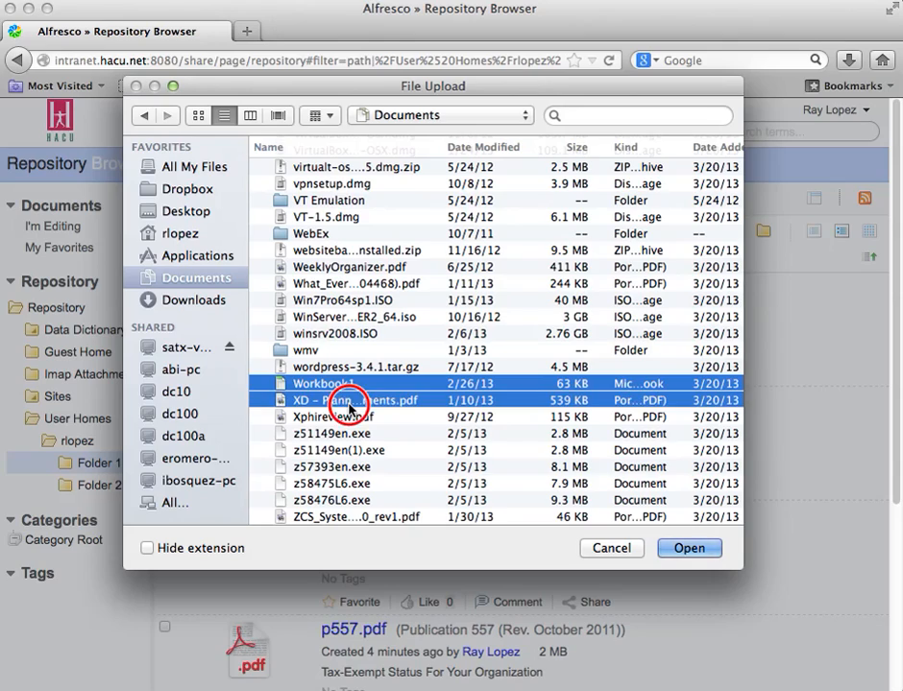
{"action": "left_click", "coordinate": [353, 418], "text": "shift"}
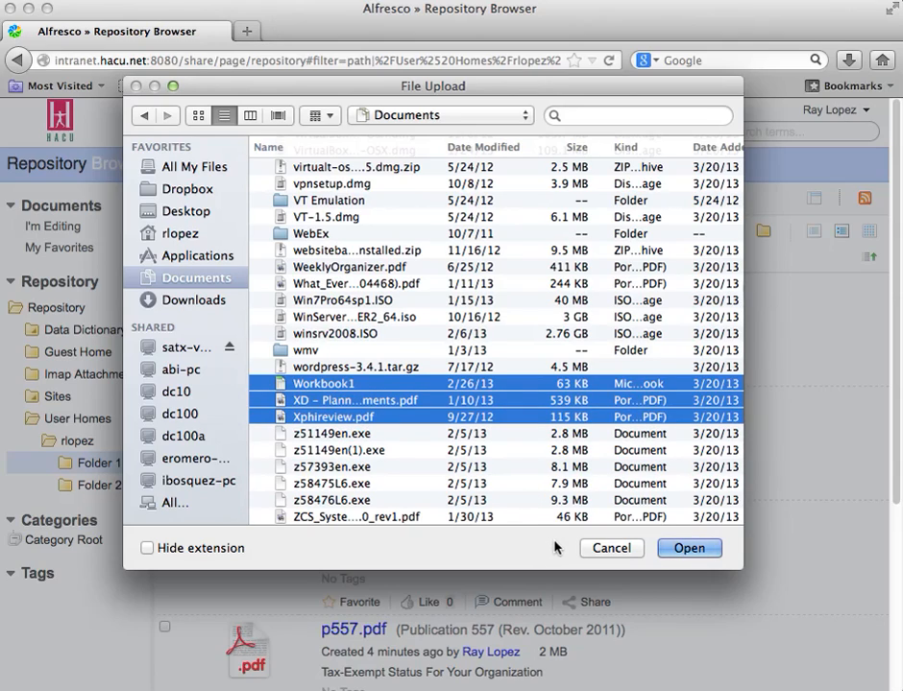
{"action": "left_click", "coordinate": [693, 554]}
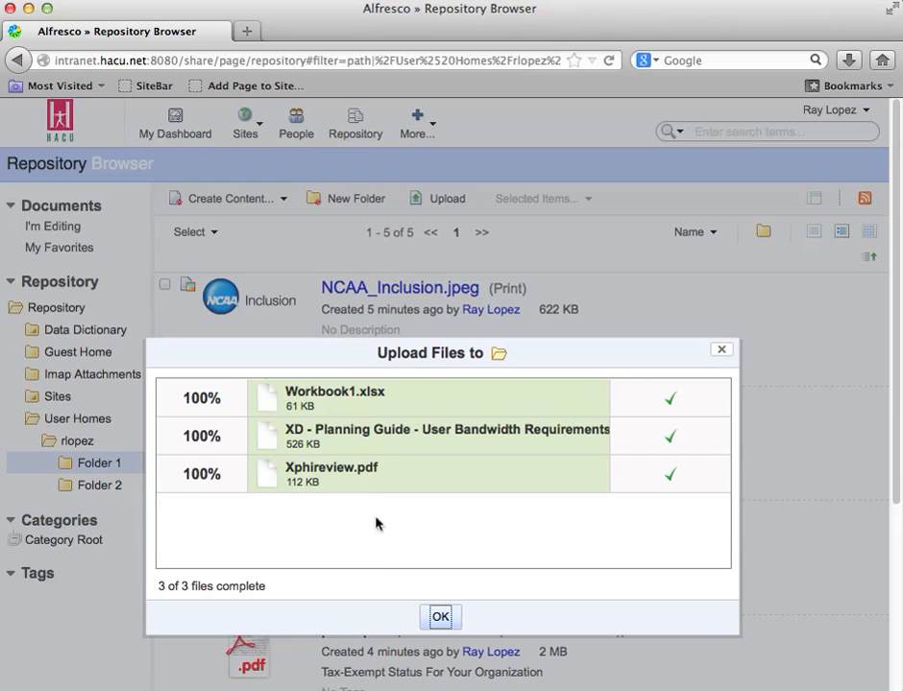
{"action": "left_click", "coordinate": [440, 618]}
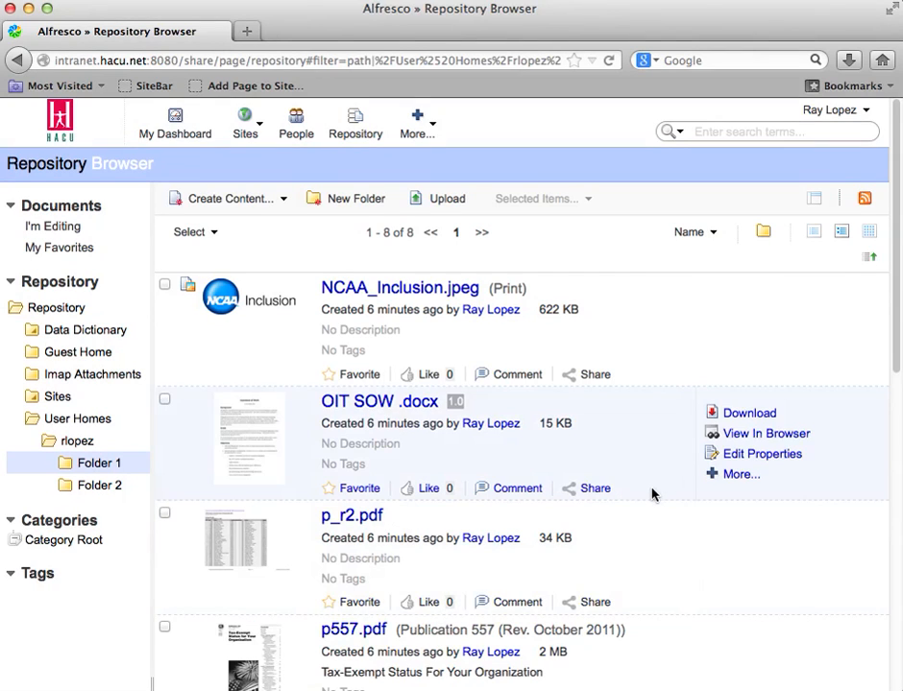
Step: Review the files uploaded to Folder 1 and create a subfolder named Folder 1.1 inside it
{"action": "scroll", "coordinate": [652, 494], "scroll_direction": "down", "scroll_amount": 10}
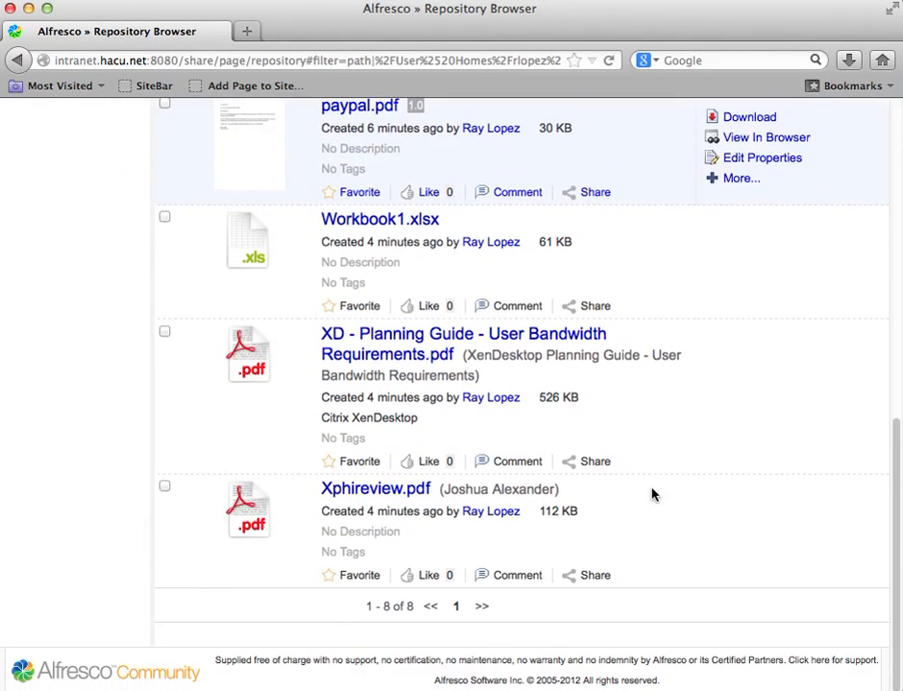
{"action": "scroll", "coordinate": [651, 494], "scroll_direction": "up", "scroll_amount": 10}
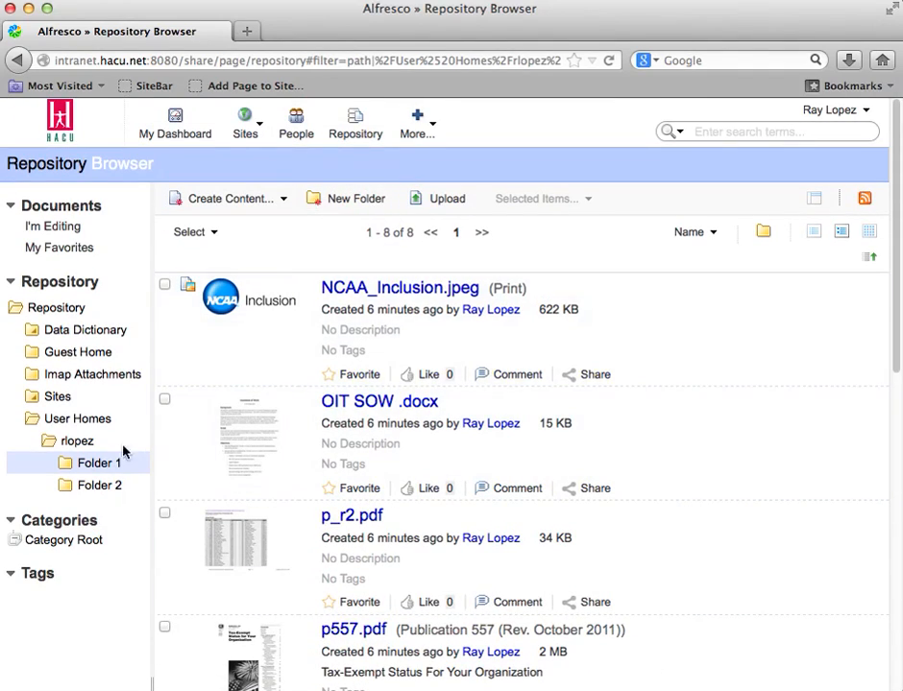
{"action": "left_click", "coordinate": [352, 199]}
{"action": "type", "text": "Fol"}
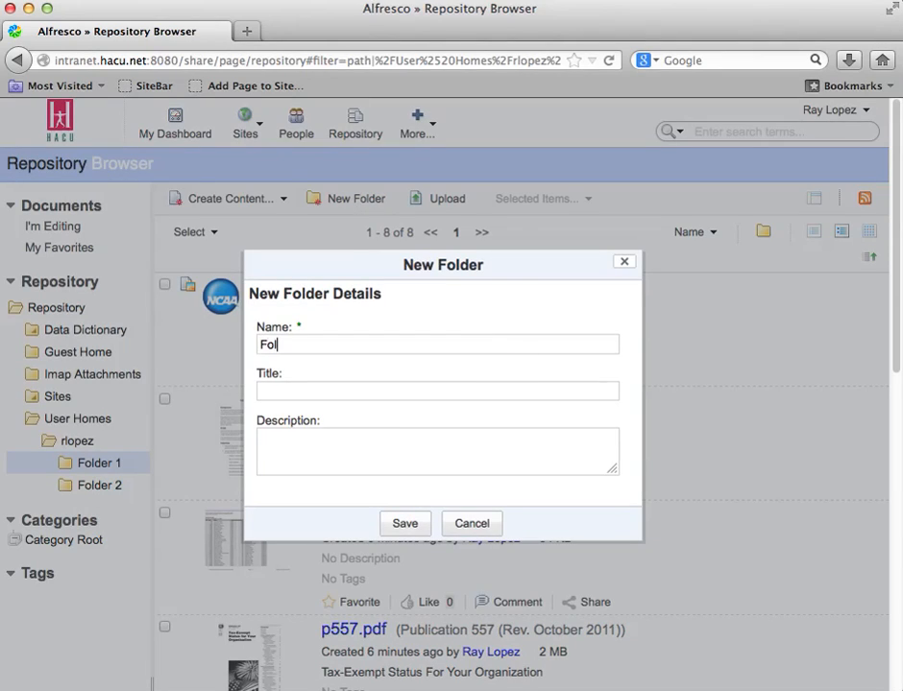
{"action": "type", "text": "der 1.1"}
{"action": "left_click", "coordinate": [403, 526]}
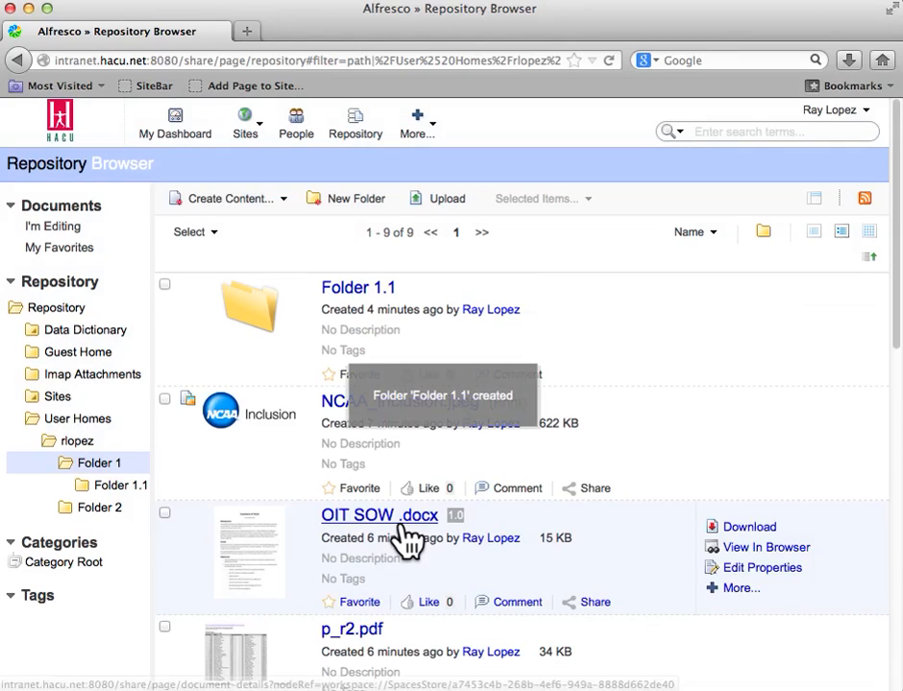
Step: Open the new Folder 1.1, return to its parent Folder 1 and look through the complete list of contents
{"action": "left_click", "coordinate": [372, 290]}
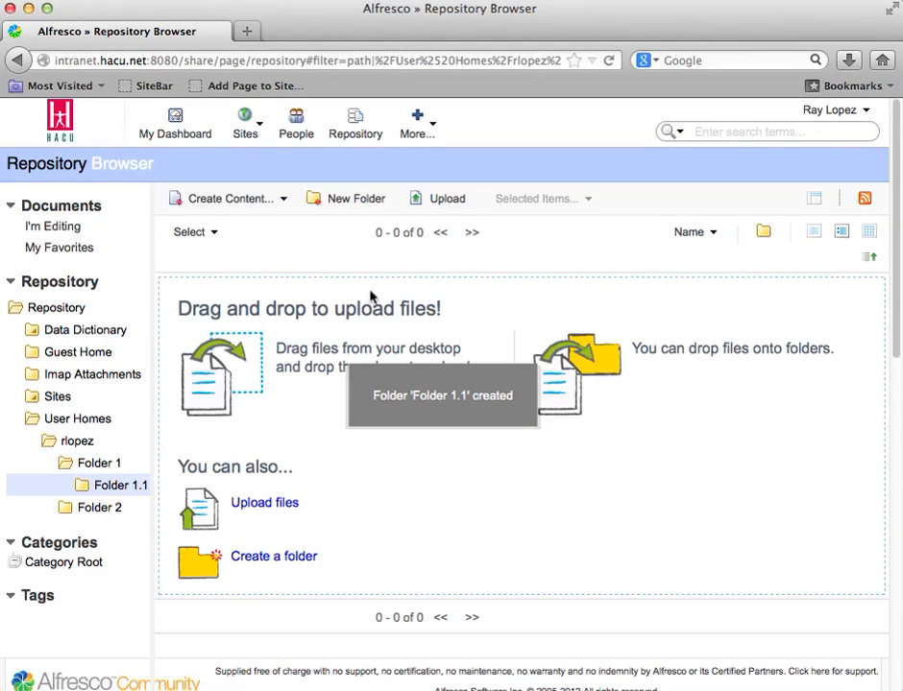
{"action": "left_click", "coordinate": [92, 463]}
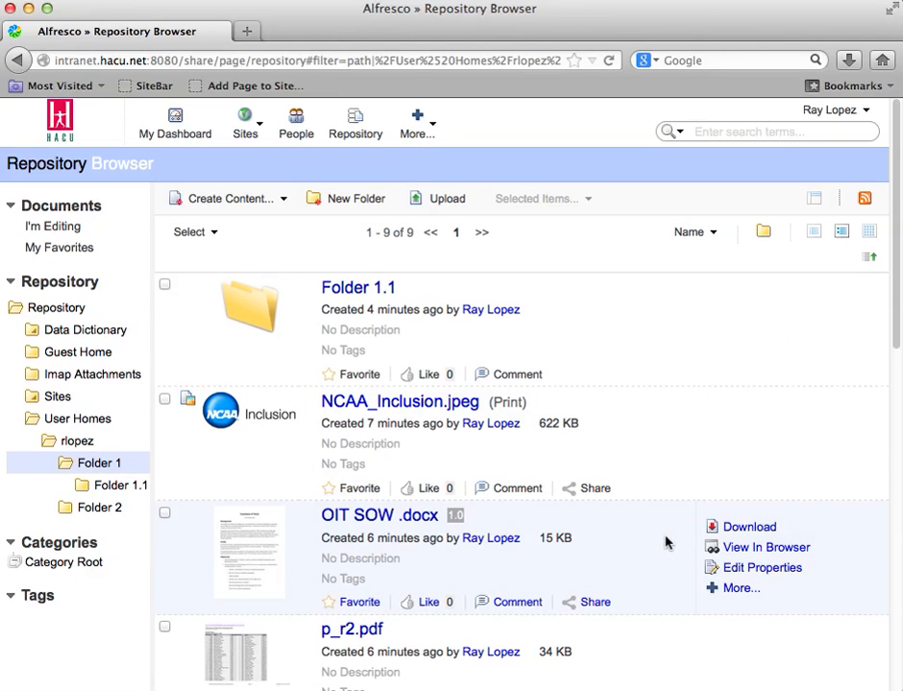
{"action": "scroll", "coordinate": [664, 539], "scroll_direction": "down", "scroll_amount": 10}
{"action": "scroll", "coordinate": [663, 542], "scroll_direction": "up", "scroll_amount": 10}
{"action": "scroll", "coordinate": [649, 552], "scroll_direction": "down", "scroll_amount": 10}
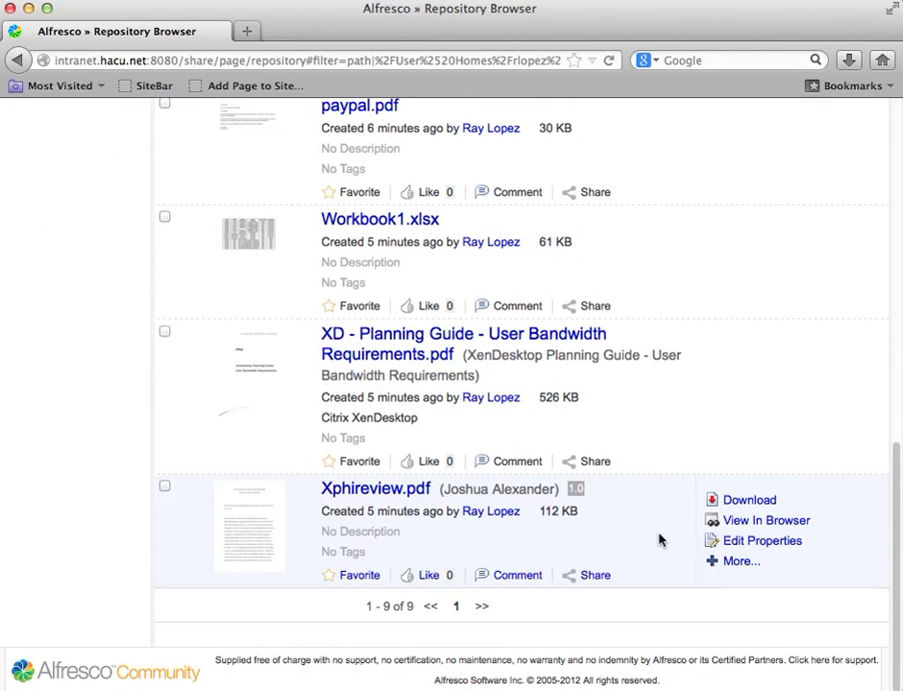
{"action": "scroll", "coordinate": [659, 541], "scroll_direction": "up", "scroll_amount": 10}
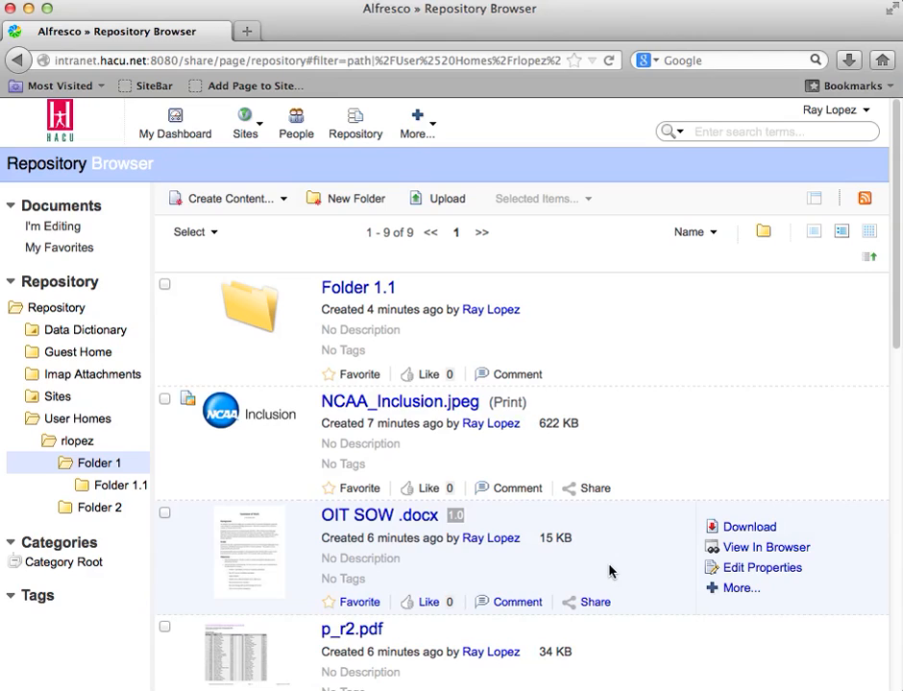
{"action": "scroll", "coordinate": [617, 570], "scroll_direction": "down", "scroll_amount": 10}
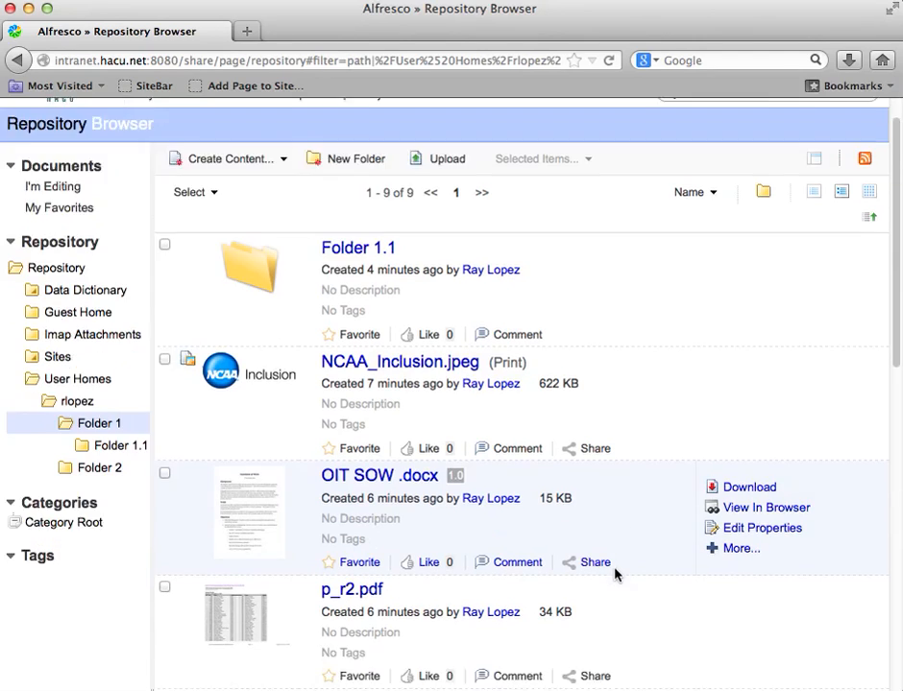
{"action": "scroll", "coordinate": [615, 576], "scroll_direction": "up", "scroll_amount": 5}
{"action": "scroll", "coordinate": [616, 576], "scroll_direction": "up", "scroll_amount": 4}
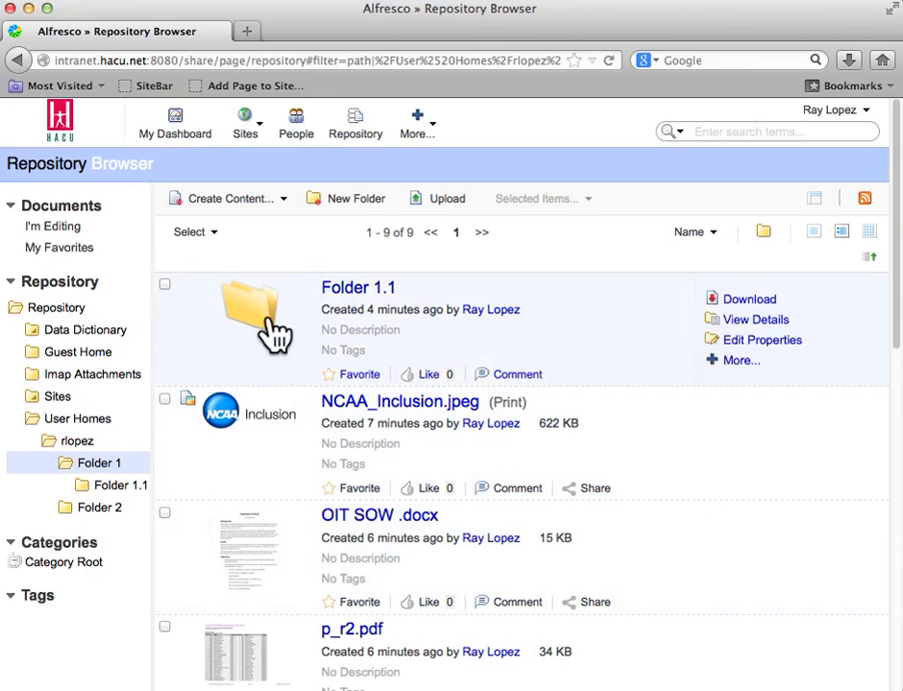
Step: Return to the repository root, navigate through User Homes and the personal home folder to Folder 1, and review its files
{"action": "left_click", "coordinate": [357, 127]}
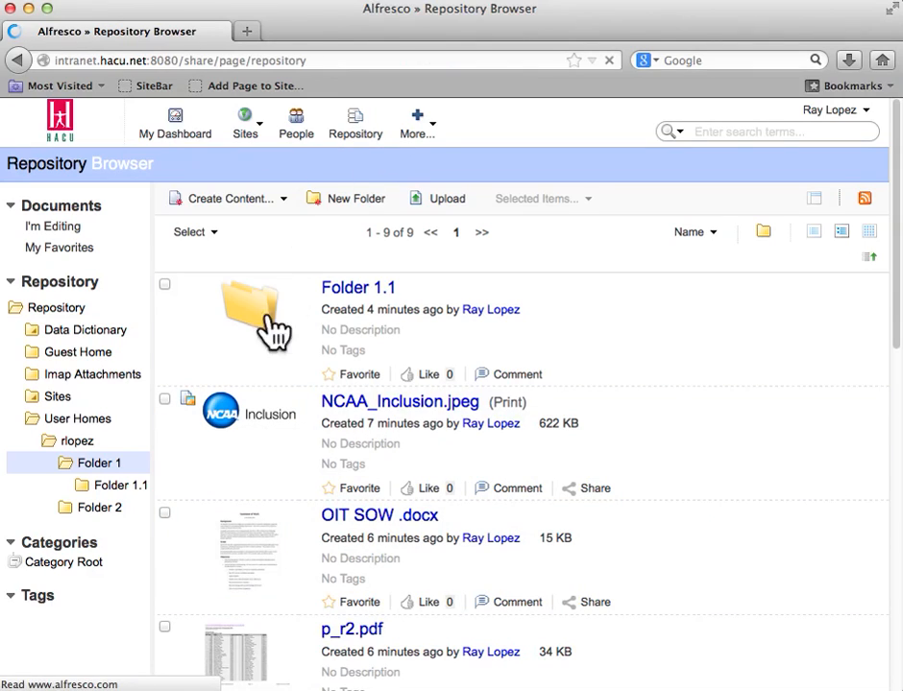
{"action": "left_click", "coordinate": [69, 419]}
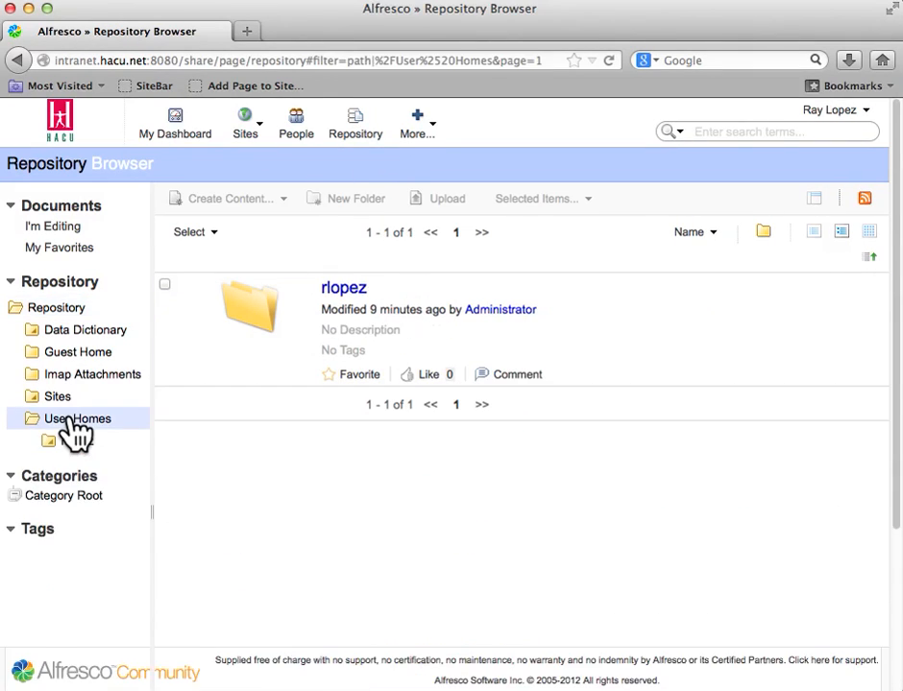
{"action": "left_click", "coordinate": [345, 290]}
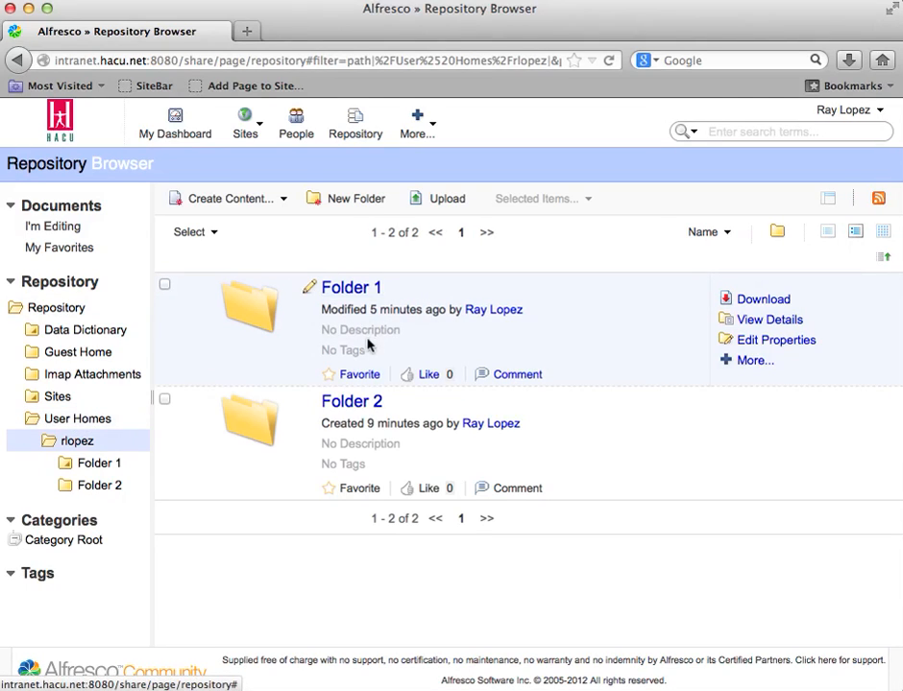
{"action": "left_click", "coordinate": [357, 298]}
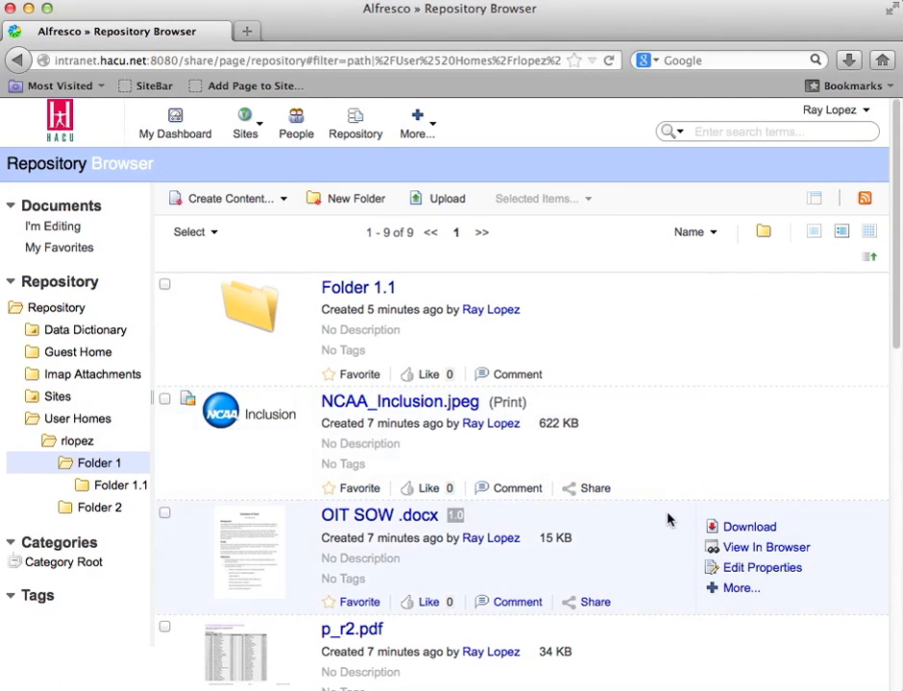
{"action": "scroll", "coordinate": [673, 442], "scroll_direction": "down", "scroll_amount": 15}
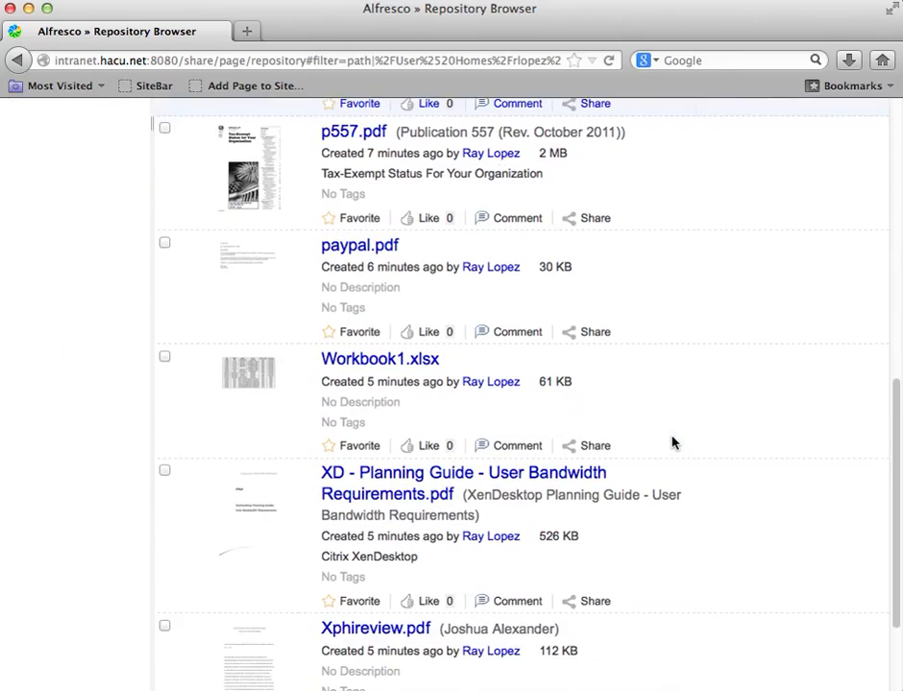
{"action": "scroll", "coordinate": [672, 443], "scroll_direction": "up", "scroll_amount": 2}
{"action": "scroll", "coordinate": [672, 443], "scroll_direction": "up", "scroll_amount": 10}
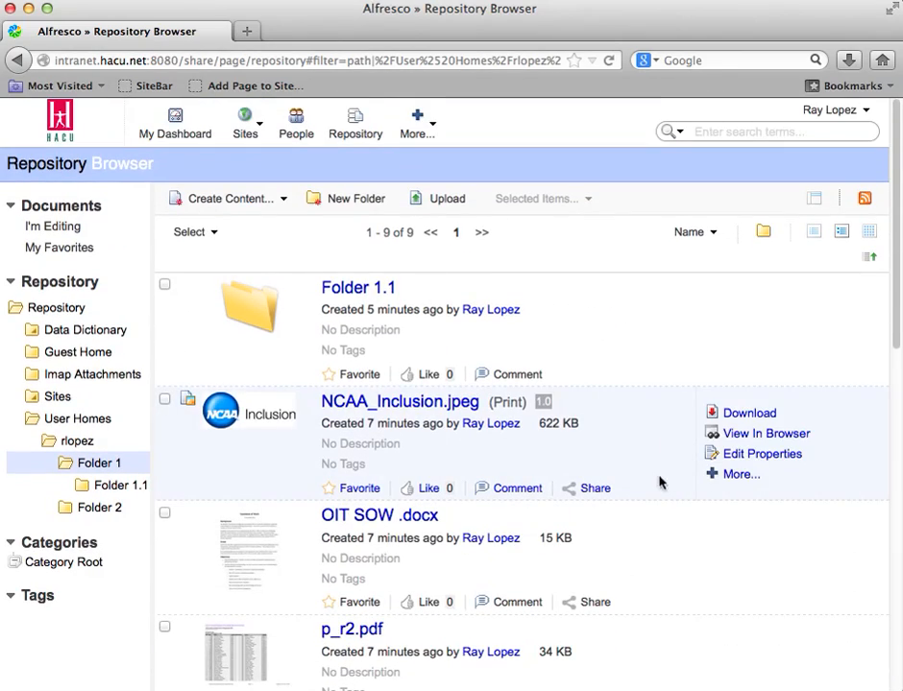